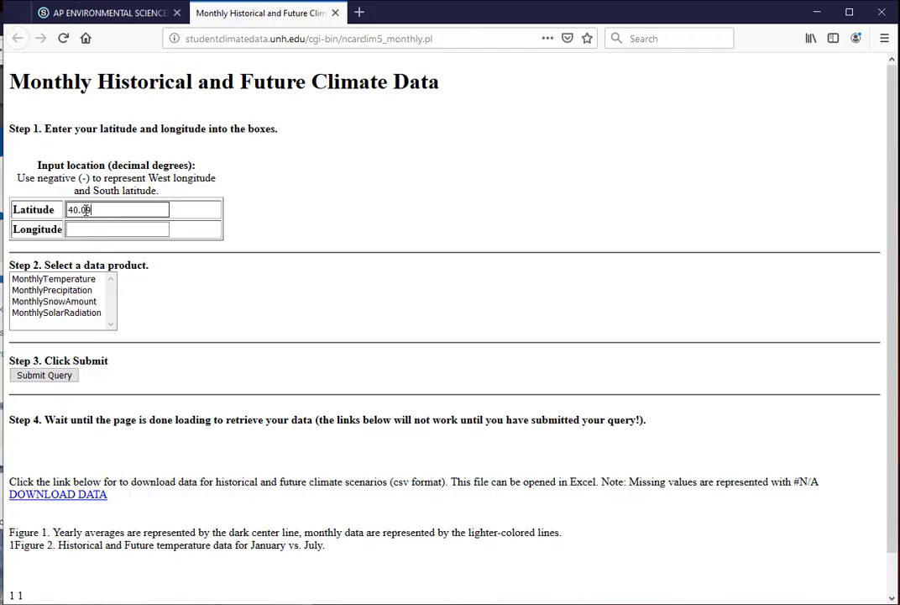
Query MonthlyTemperature data for latitude 40.0992, longitude -83.1141 on the UNH climate site
{"action": "left_click", "coordinate": [83, 226]}
{"action": "type", "text": "-83.1141"}
{"action": "left_click", "coordinate": [403, 474]}
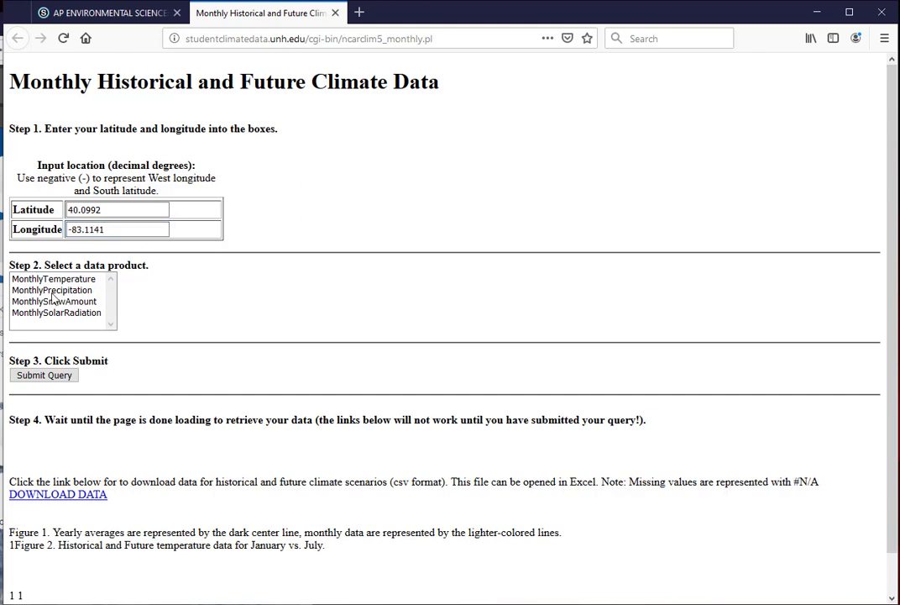
{"action": "left_click", "coordinate": [54, 281]}
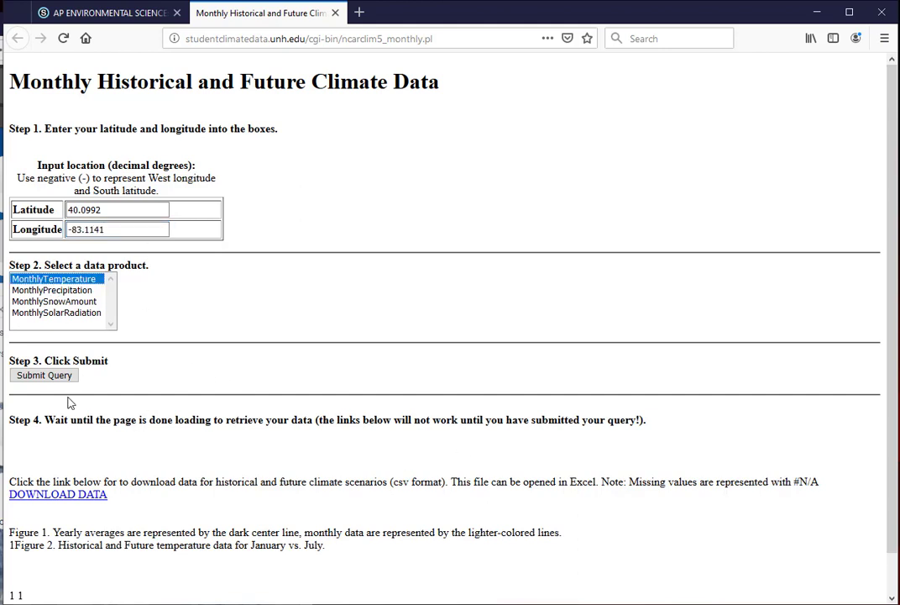
{"action": "left_click", "coordinate": [34, 375]}
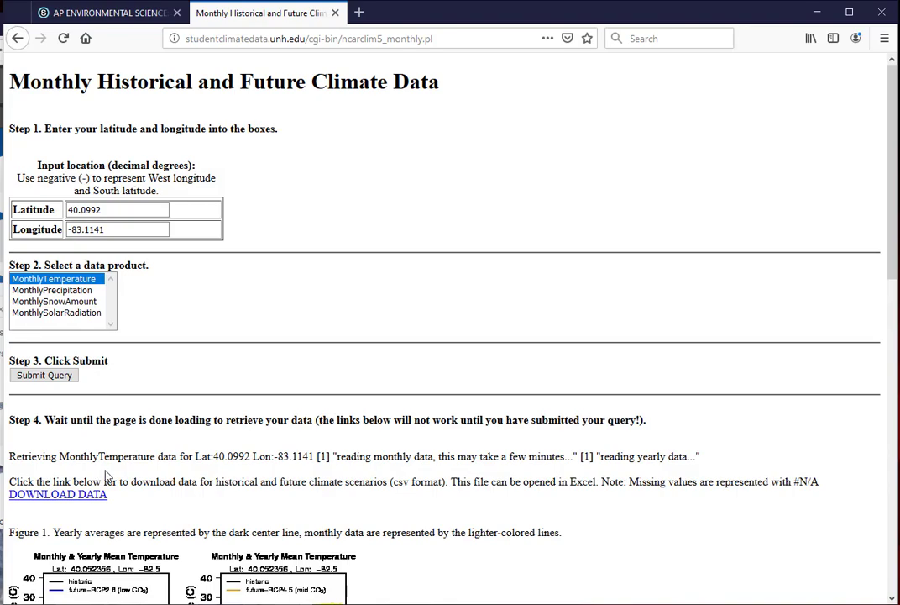
Download the temperature results, saving them via Firefox's Save File as tmp.7304jJiBwi.csv
{"action": "scroll", "coordinate": [107, 476], "scroll_direction": "down", "scroll_amount": 10}
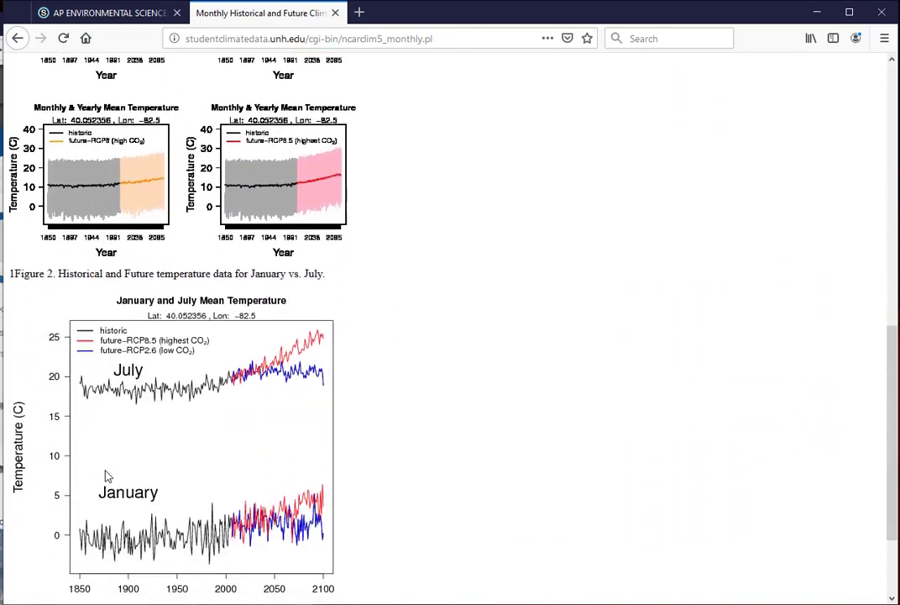
{"action": "scroll", "coordinate": [106, 476], "scroll_direction": "down", "scroll_amount": 3}
{"action": "scroll", "coordinate": [107, 476], "scroll_direction": "up", "scroll_amount": 9}
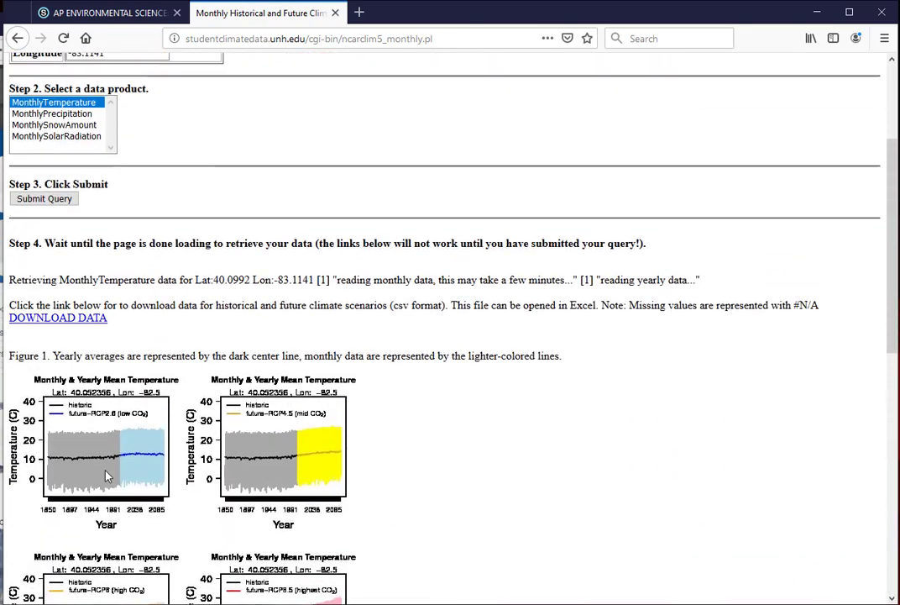
{"action": "left_click", "coordinate": [57, 320]}
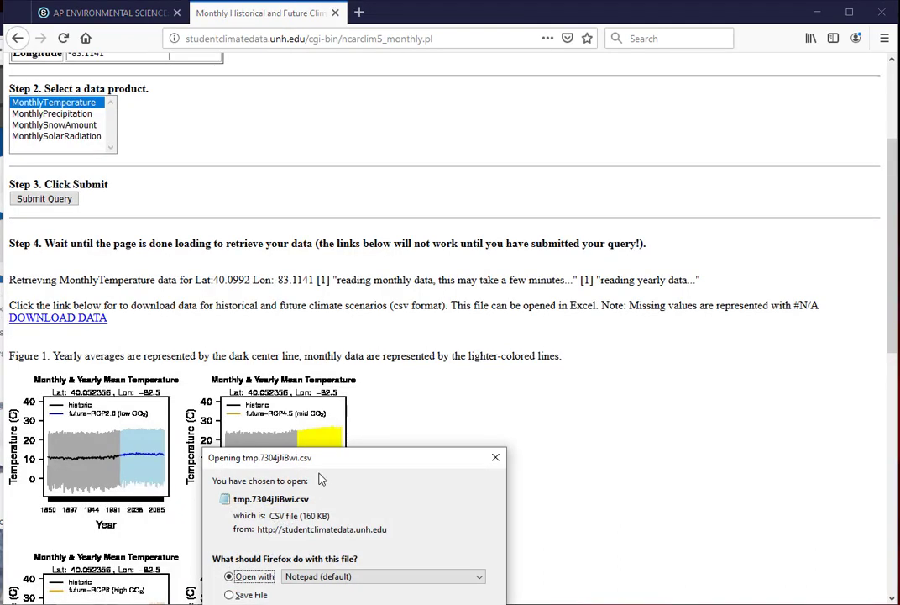
{"action": "left_click_drag", "start_coordinate": [355, 465], "coordinate": [345, 352]}
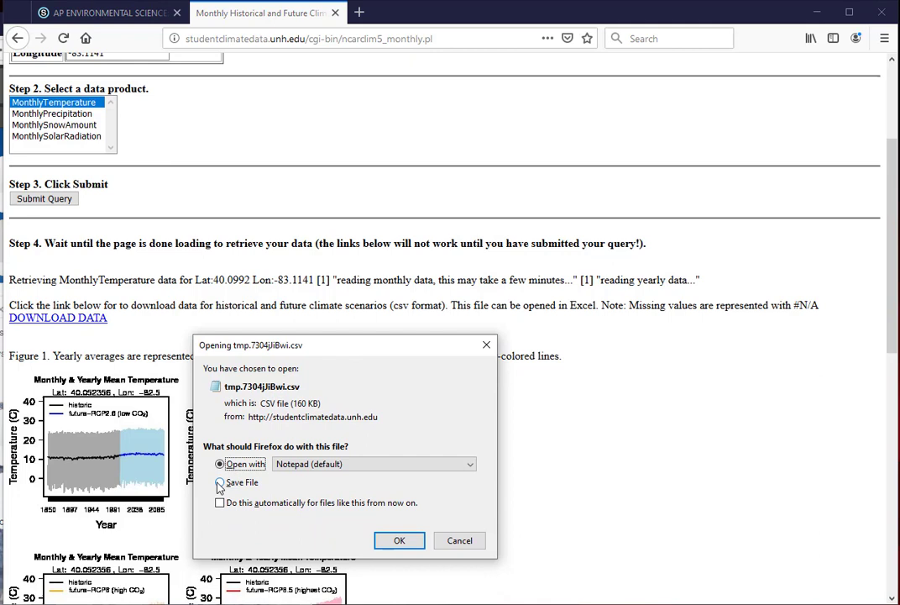
{"action": "left_click", "coordinate": [236, 484]}
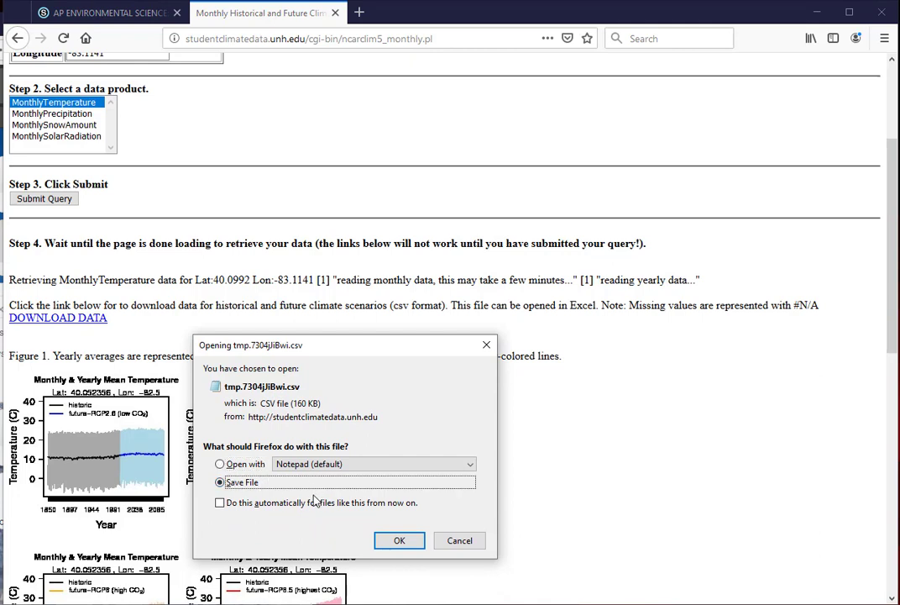
{"action": "left_click", "coordinate": [399, 540]}
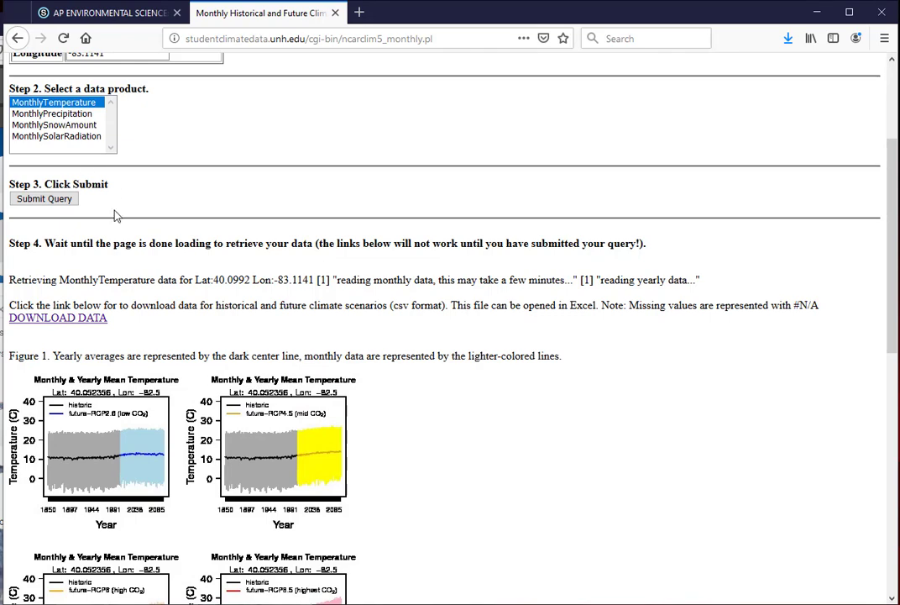
{"action": "scroll", "coordinate": [114, 216], "scroll_direction": "up", "scroll_amount": 4}
Query MonthlyPrecipitation for the same location and save its CSV tmp.eFuLXBG3T9.csv
{"action": "left_click", "coordinate": [78, 291]}
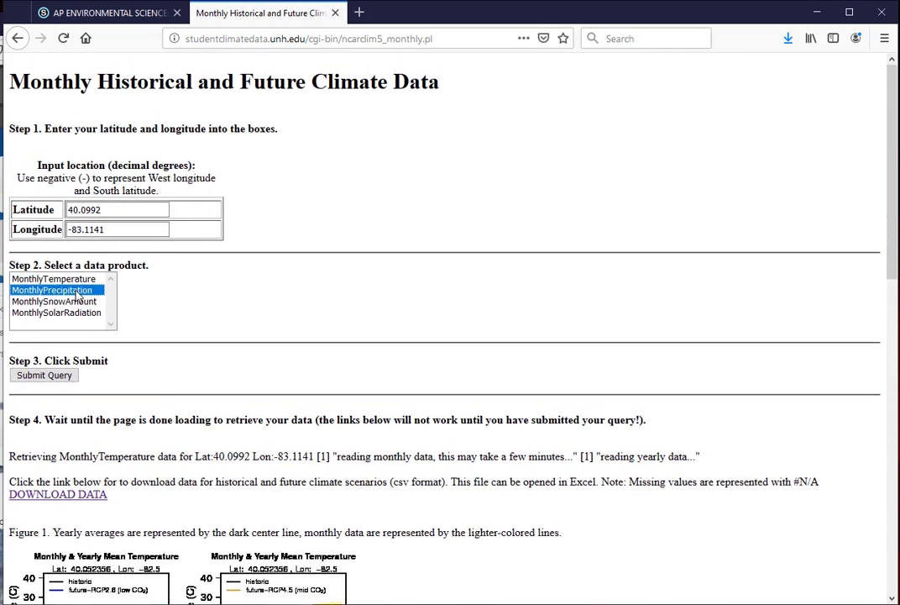
{"action": "left_click", "coordinate": [56, 380]}
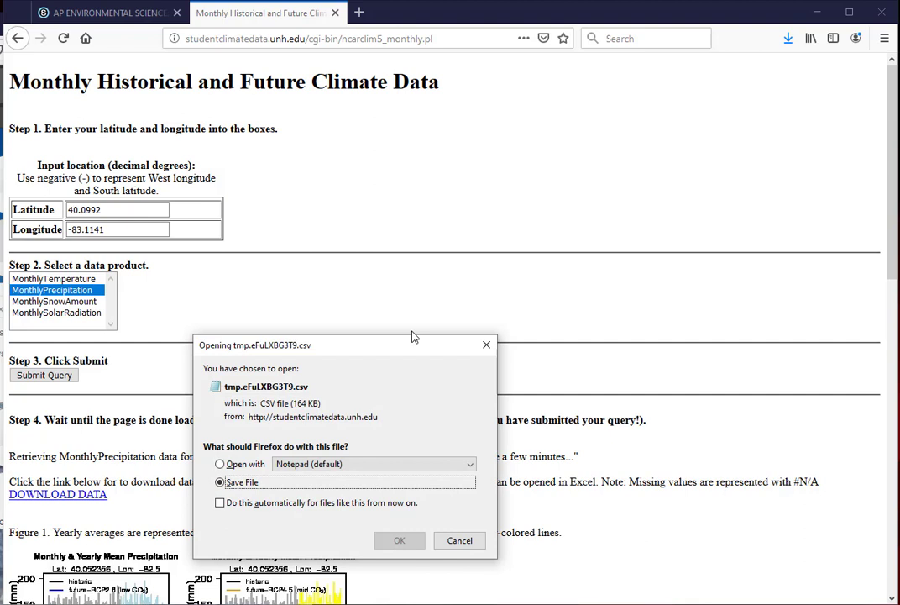
{"action": "left_click", "coordinate": [402, 543]}
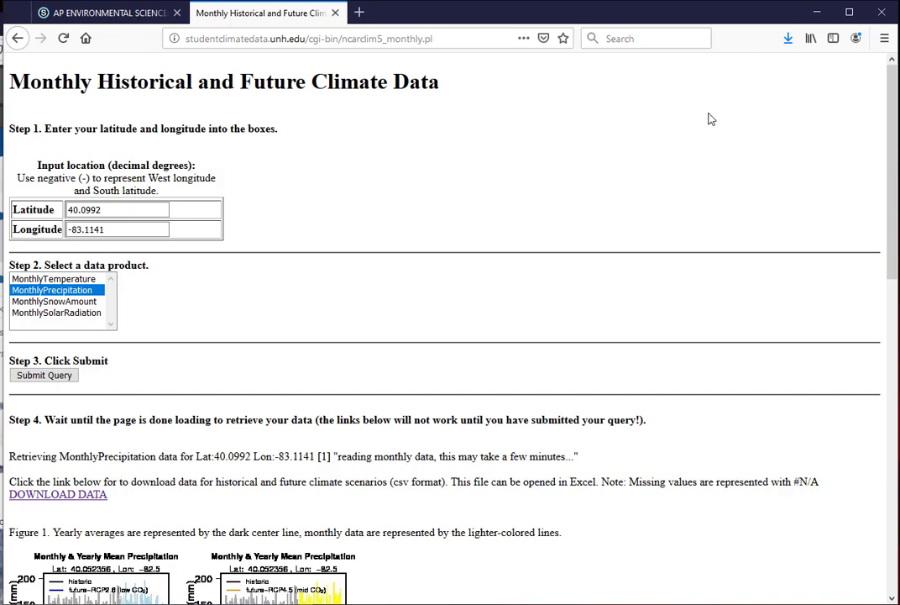
Open the Downloads folder from Firefox and rename the CSVs to temperatue and precipitation
{"action": "left_click", "coordinate": [787, 40]}
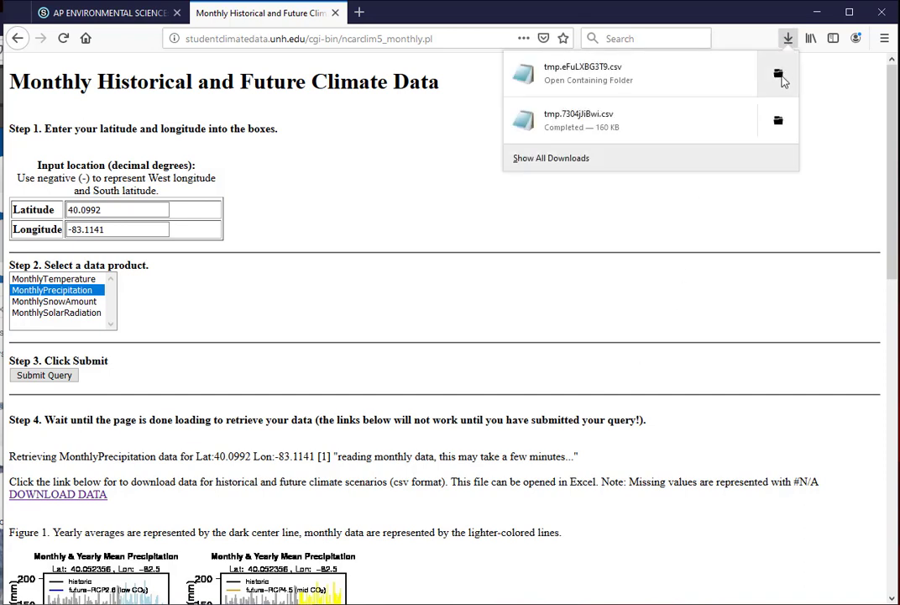
{"action": "left_click", "coordinate": [778, 76]}
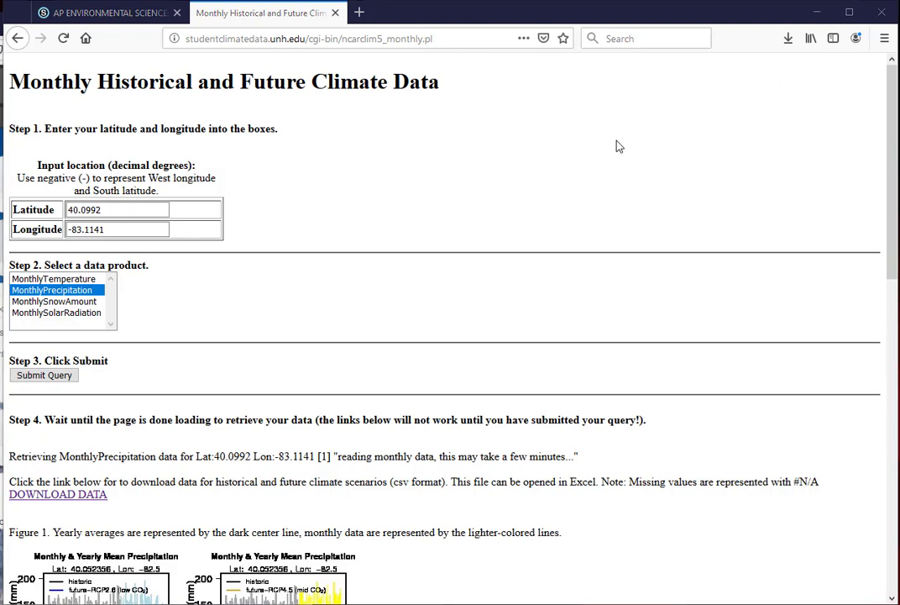
{"action": "left_click", "coordinate": [228, 221]}
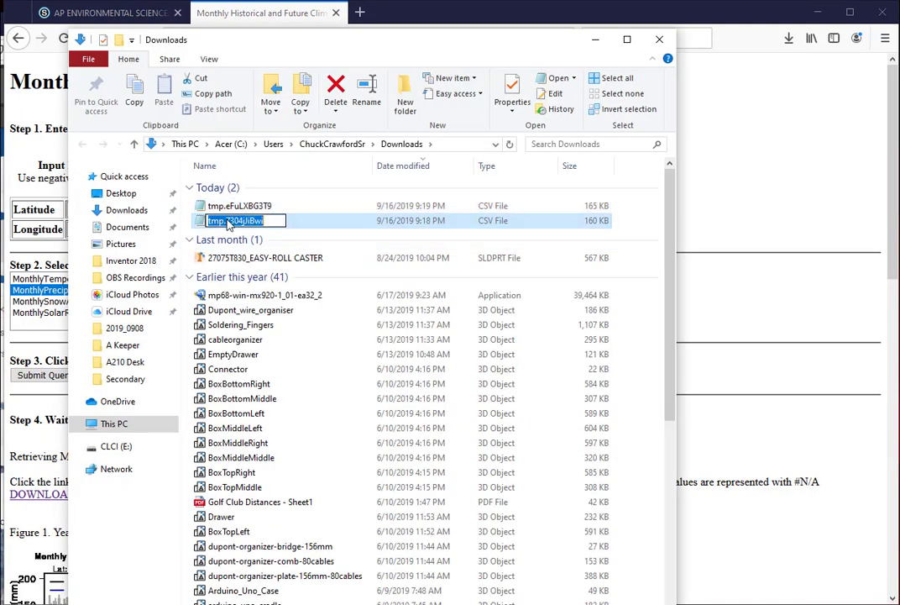
{"action": "type", "text": "temperatu"}
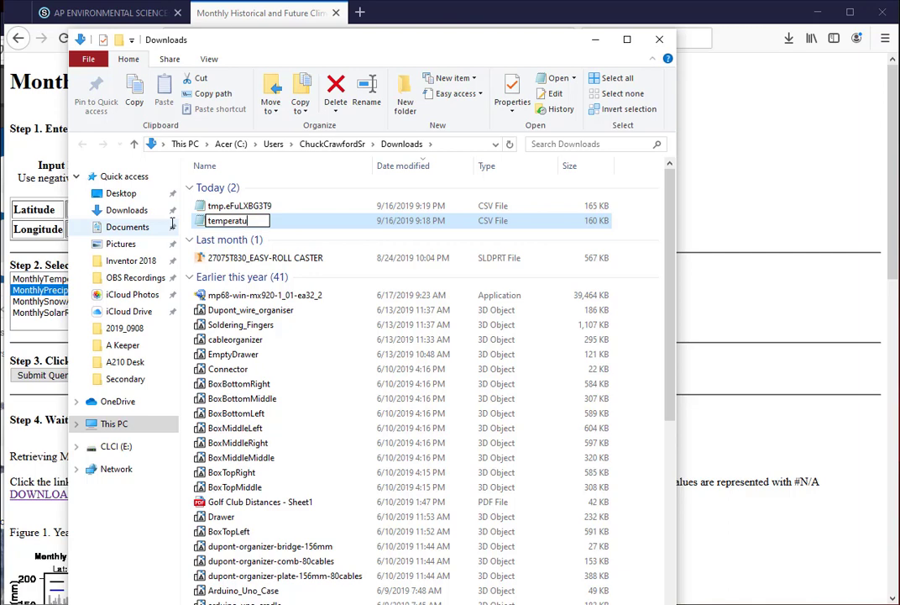
{"action": "type", "text": "e"}
{"action": "left_click", "coordinate": [239, 206]}
{"action": "left_click", "coordinate": [239, 206]}
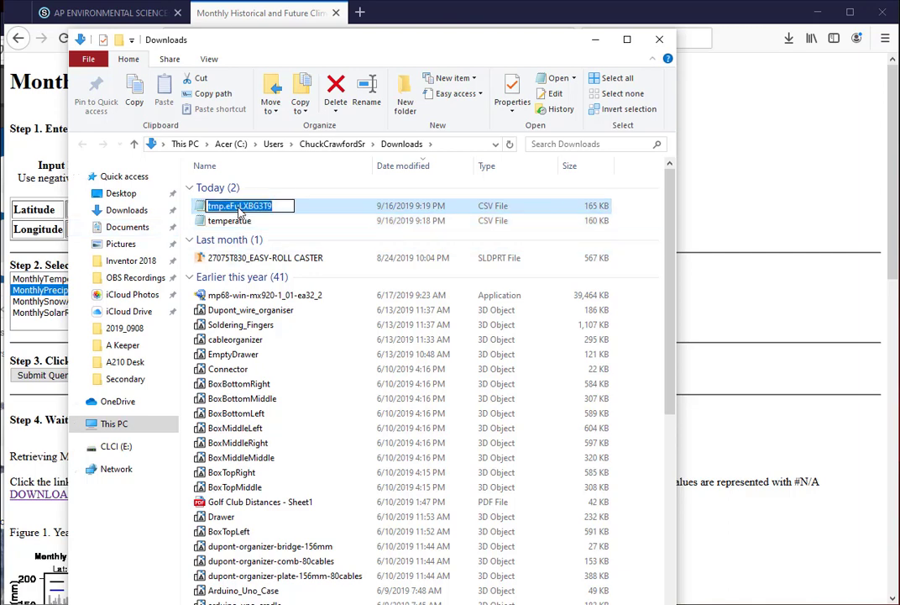
{"action": "type", "text": "precipitation"}
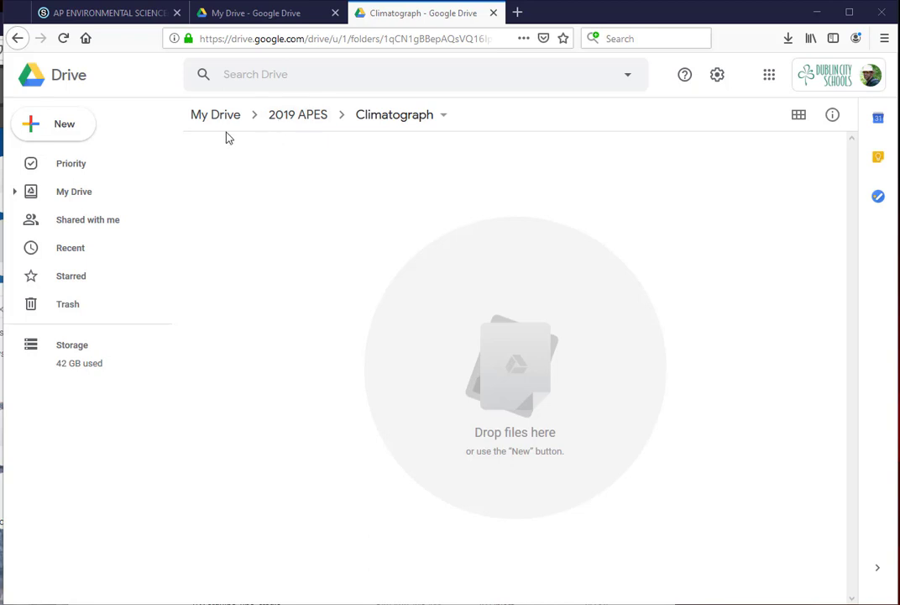
Upload the temperatue file from Downloads into the Climatograph Drive folder
{"action": "left_click", "coordinate": [64, 127]}
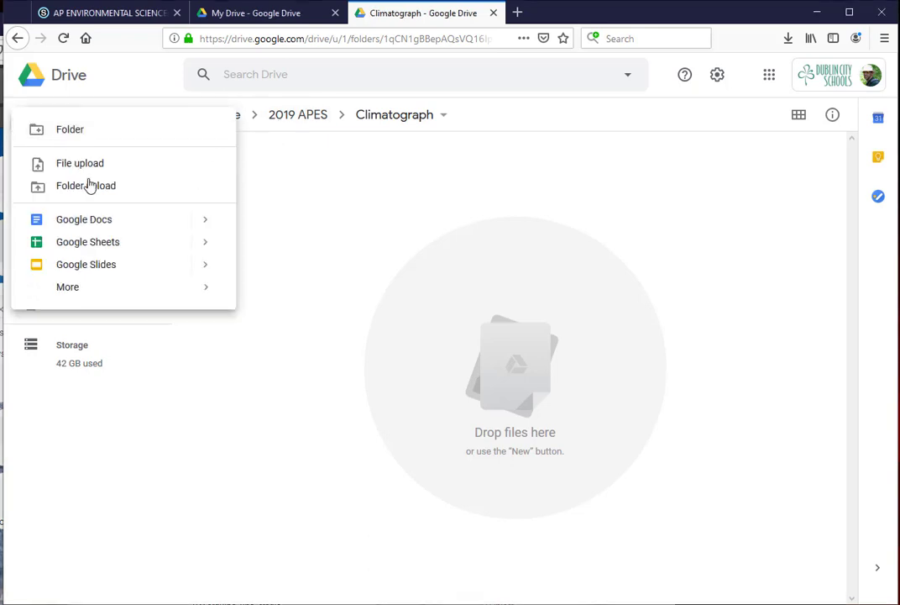
{"action": "left_click", "coordinate": [87, 164]}
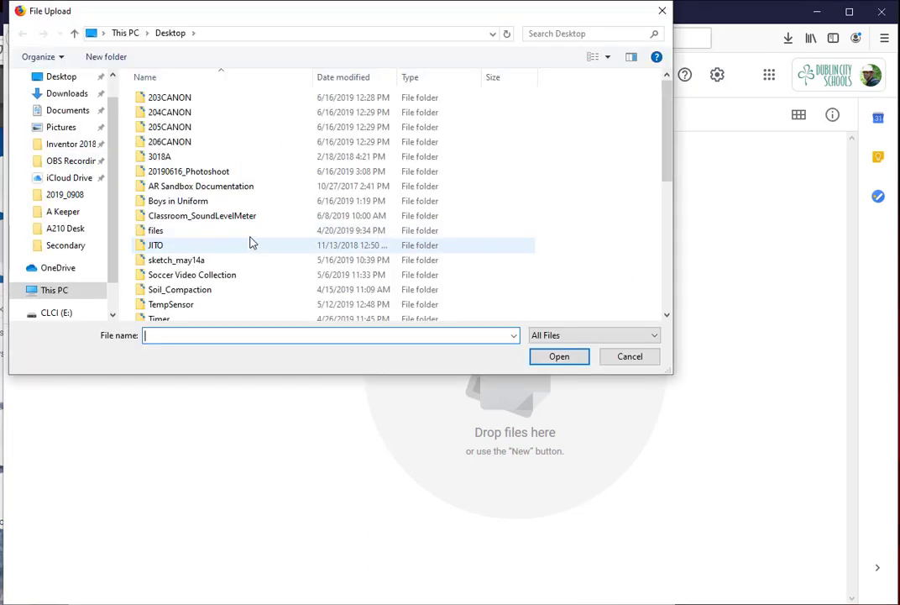
{"action": "left_click", "coordinate": [67, 95]}
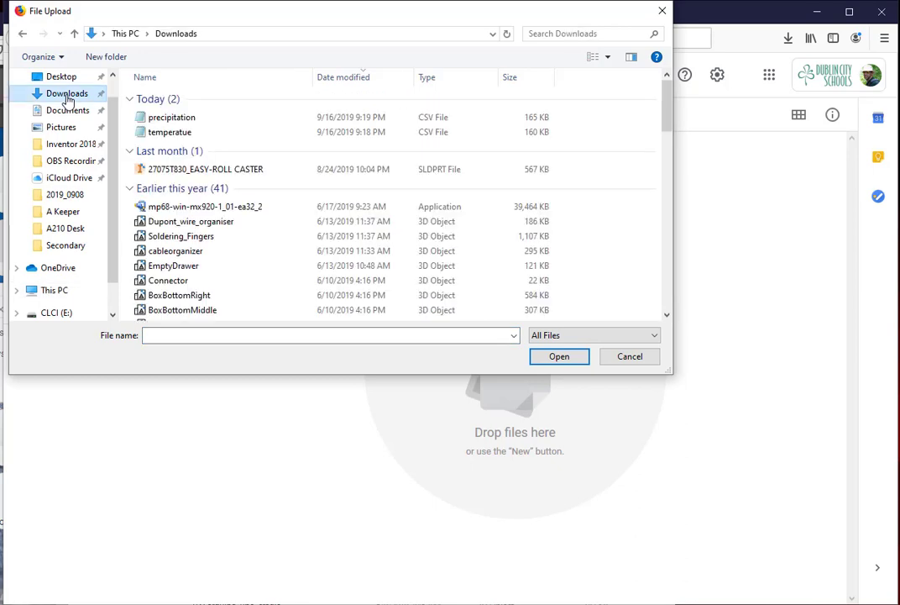
{"action": "left_click", "coordinate": [172, 133]}
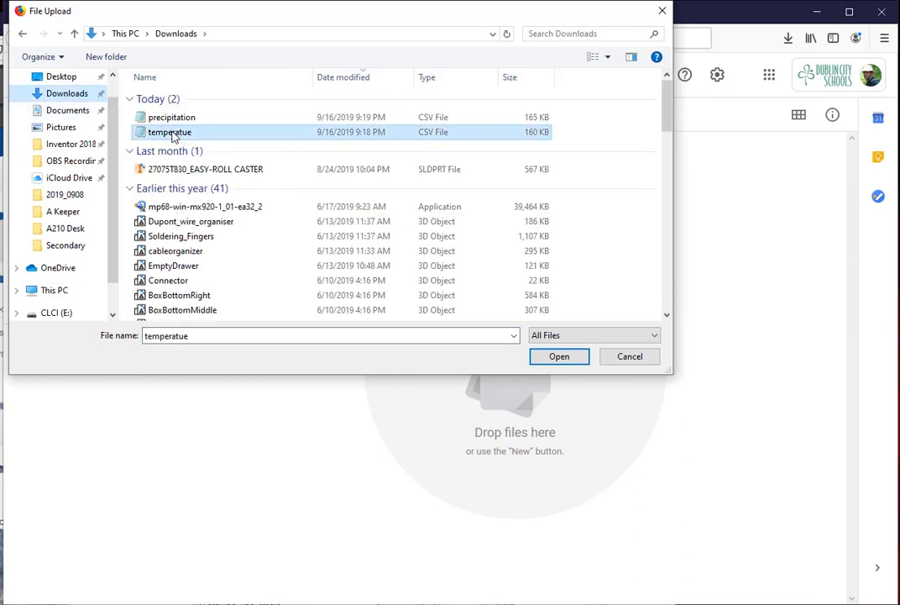
{"action": "left_click", "coordinate": [559, 359]}
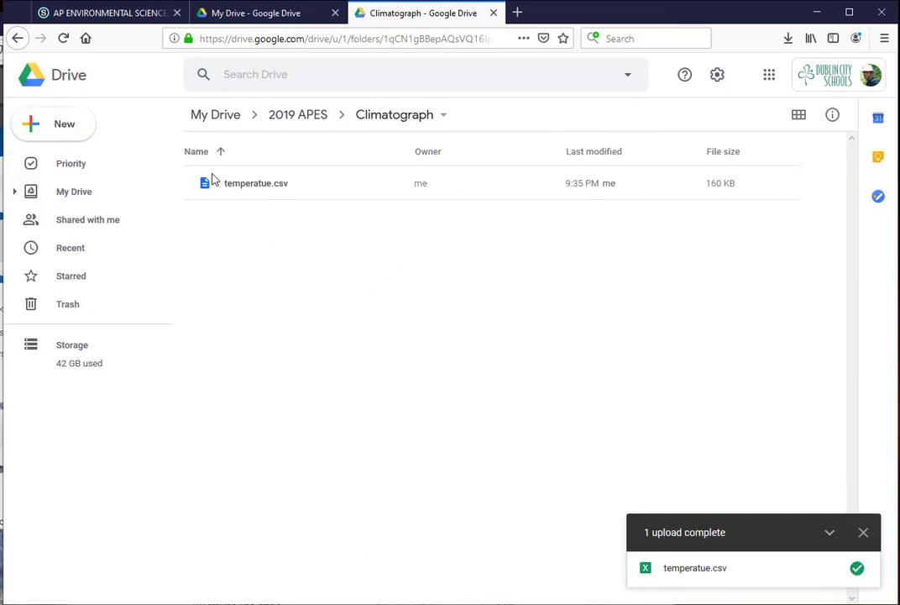
Upload the precipitation file from Downloads into the same folder
{"action": "left_click", "coordinate": [56, 132]}
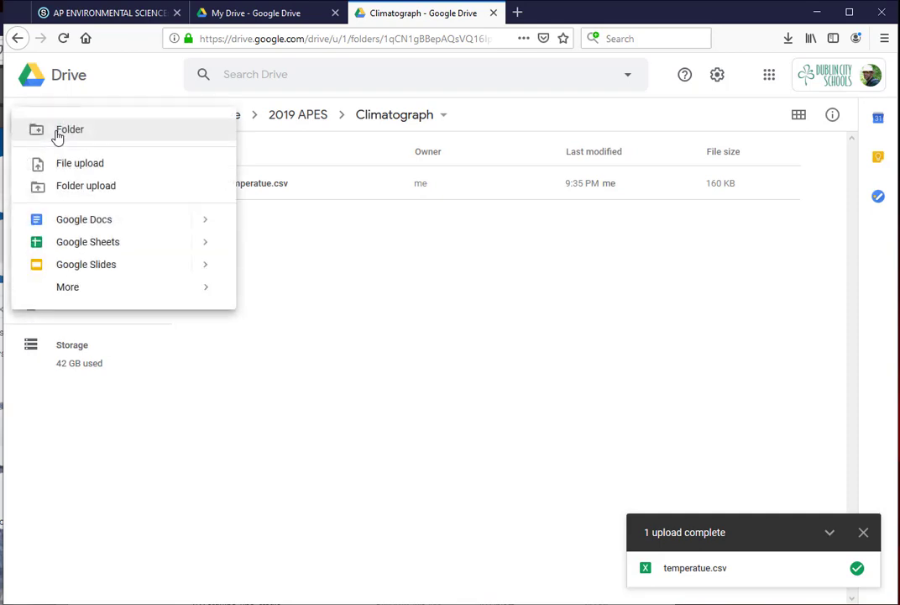
{"action": "left_click", "coordinate": [81, 165]}
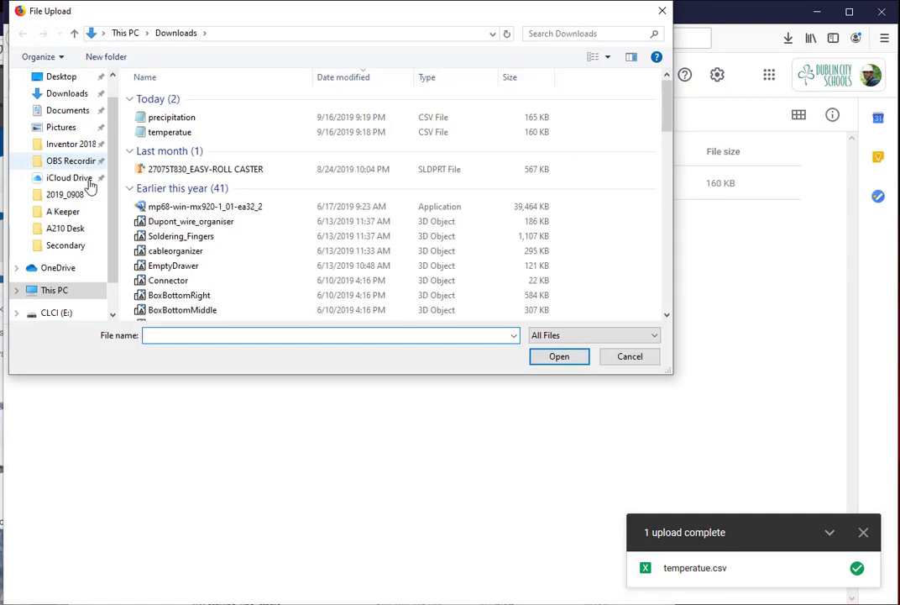
{"action": "left_click", "coordinate": [158, 119]}
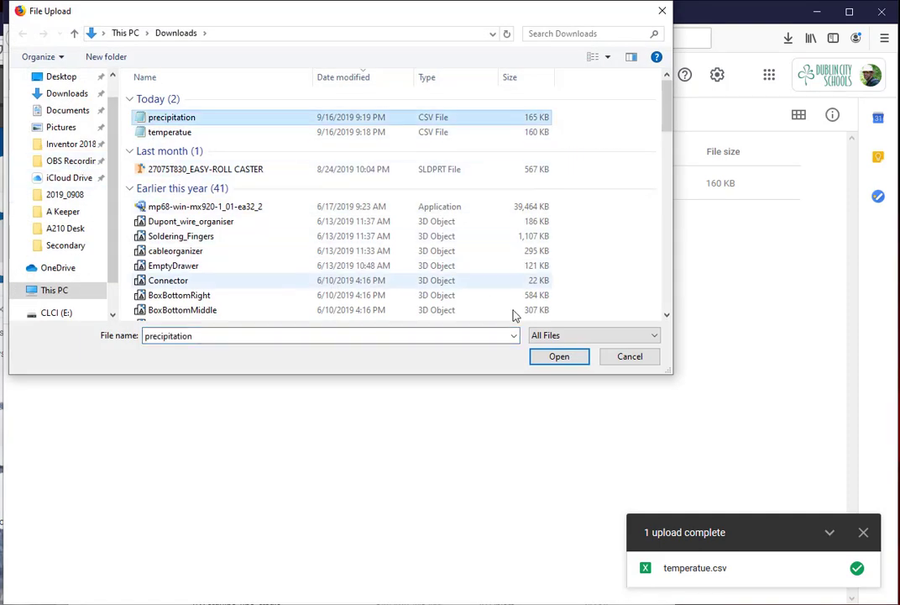
{"action": "left_click", "coordinate": [559, 356]}
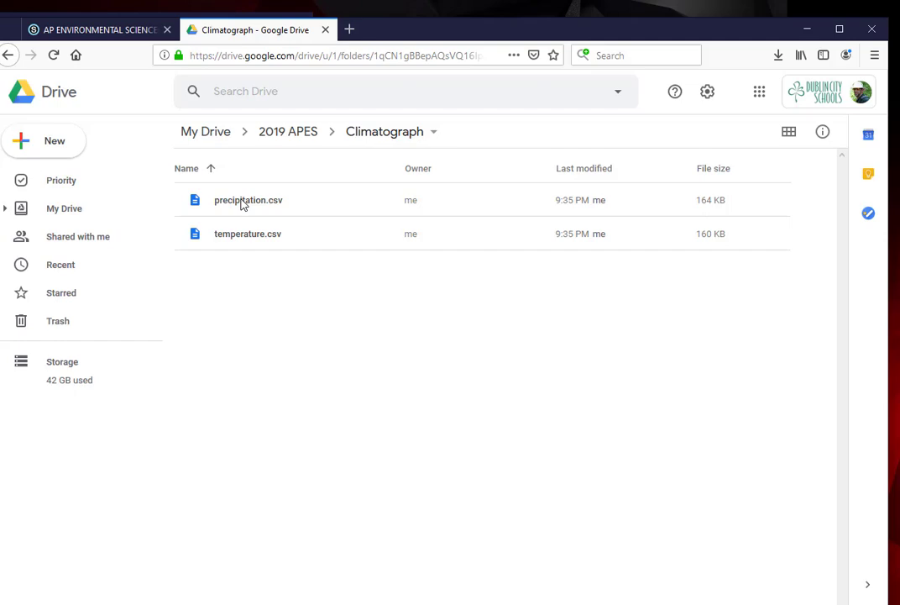
Open precipitation.csv with Google Sheets, then return to the Drive folder
{"action": "double_click", "coordinate": [242, 201]}
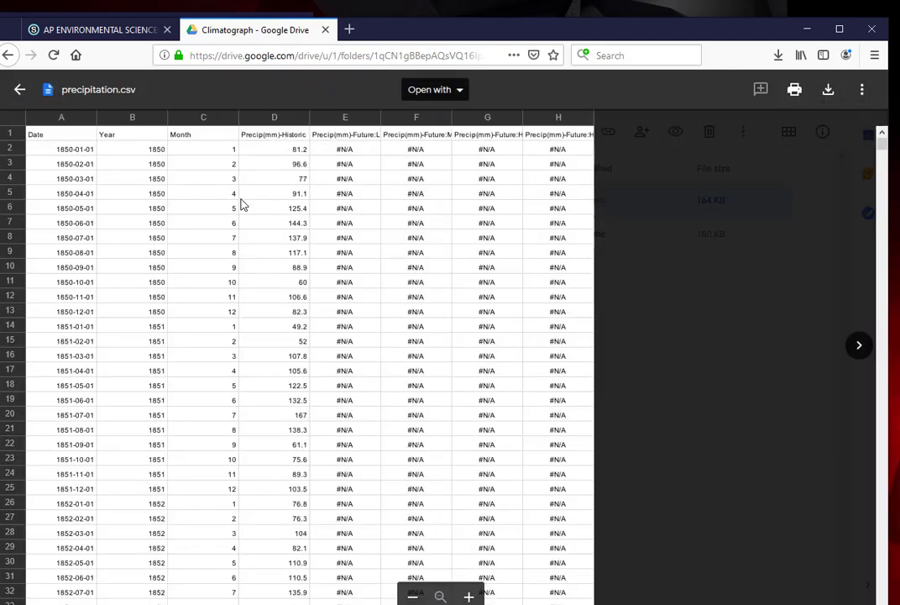
{"action": "left_click", "coordinate": [455, 89]}
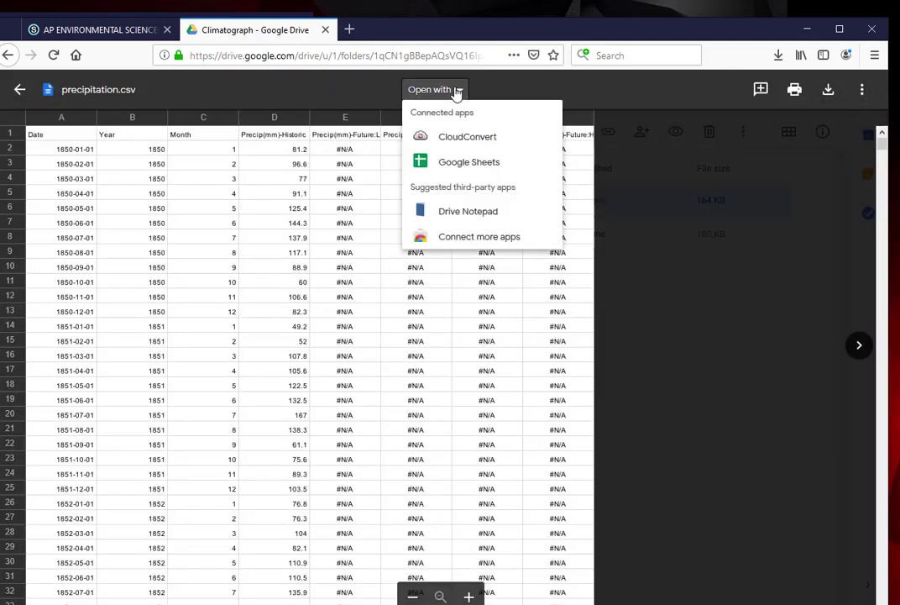
{"action": "left_click", "coordinate": [452, 171]}
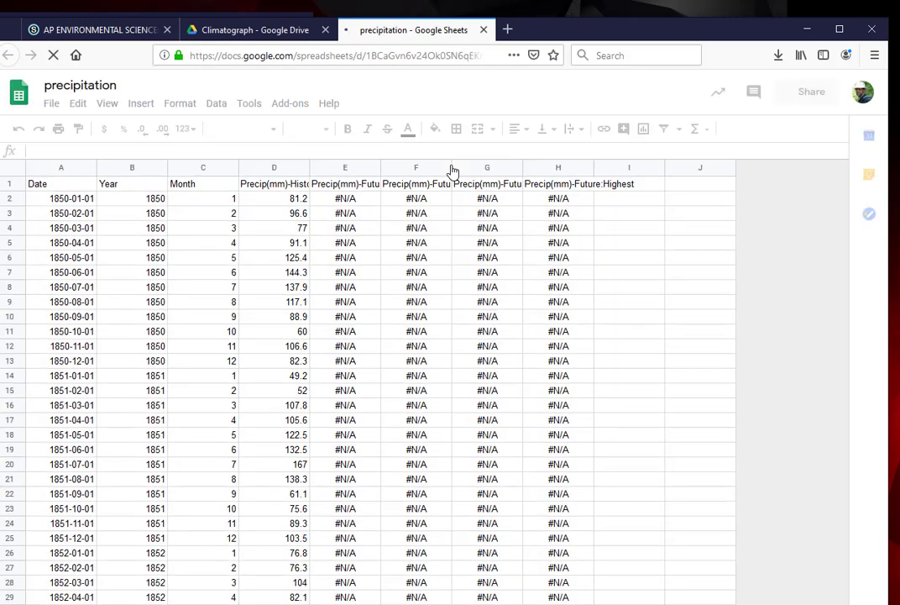
{"action": "left_click", "coordinate": [244, 29]}
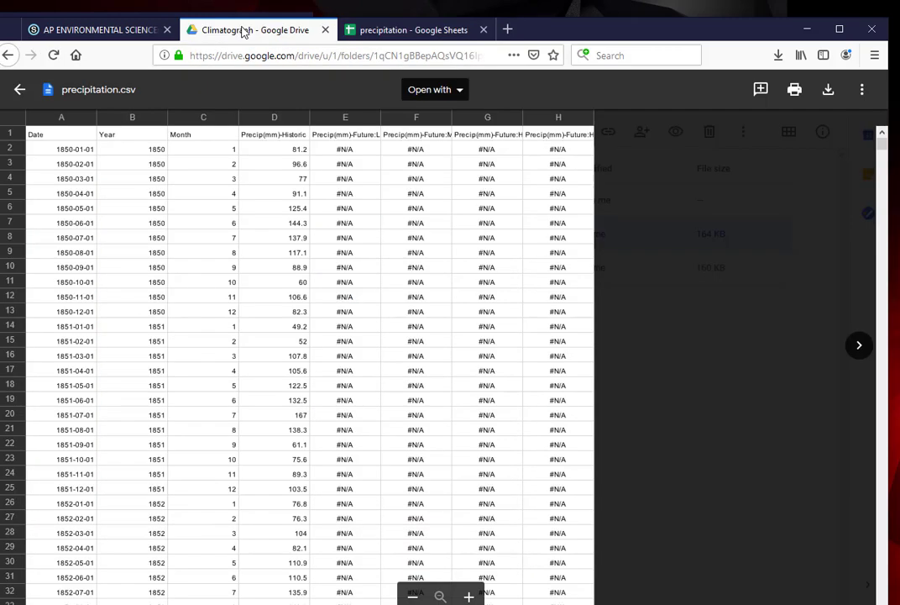
{"action": "left_click", "coordinate": [15, 89]}
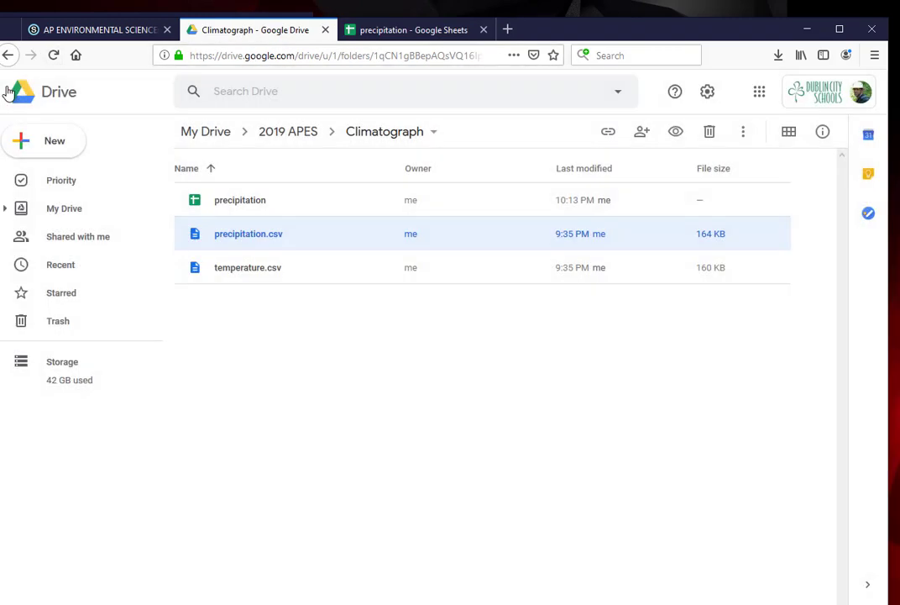
Open temperature.csv with Google Sheets
{"action": "left_click", "coordinate": [245, 277]}
{"action": "double_click", "coordinate": [245, 278]}
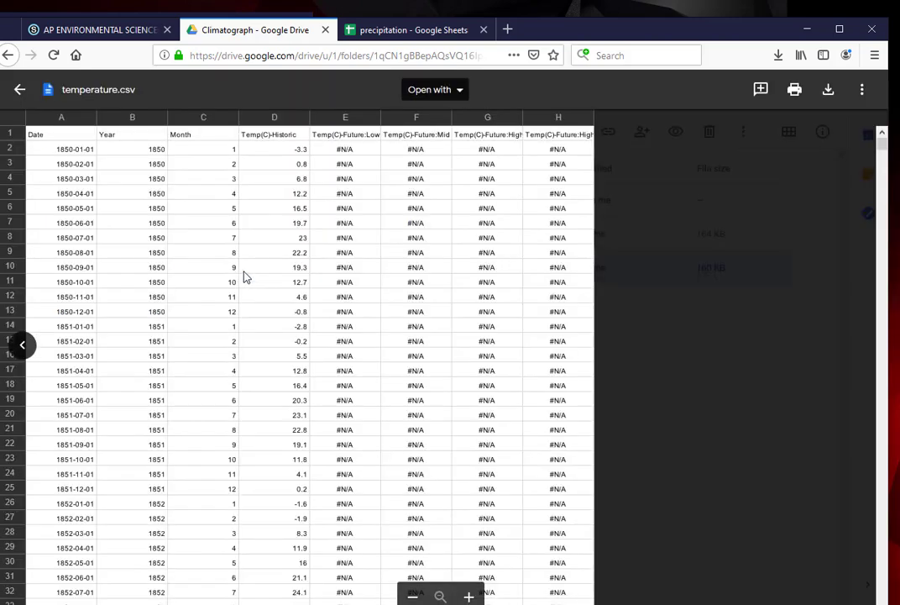
{"action": "left_click", "coordinate": [459, 91]}
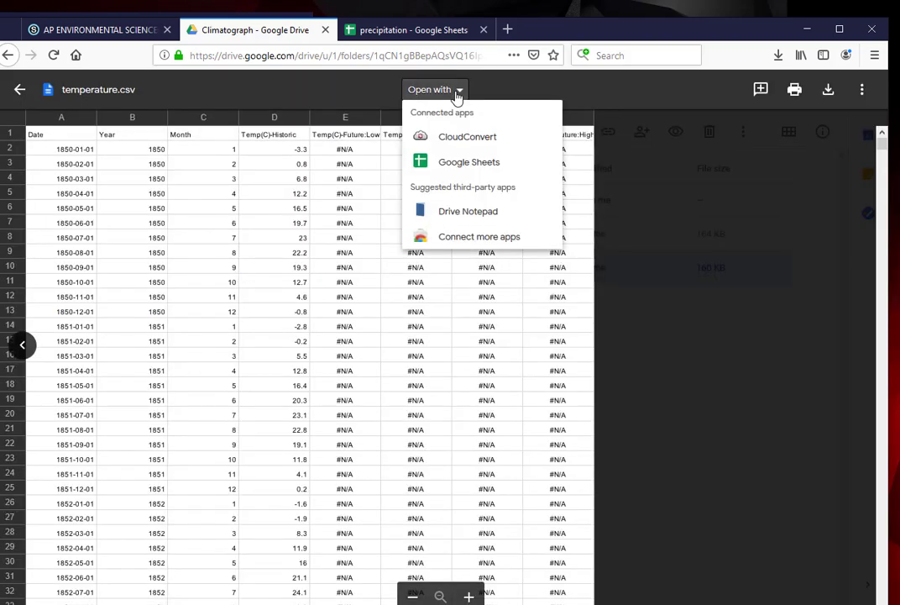
{"action": "left_click", "coordinate": [456, 167]}
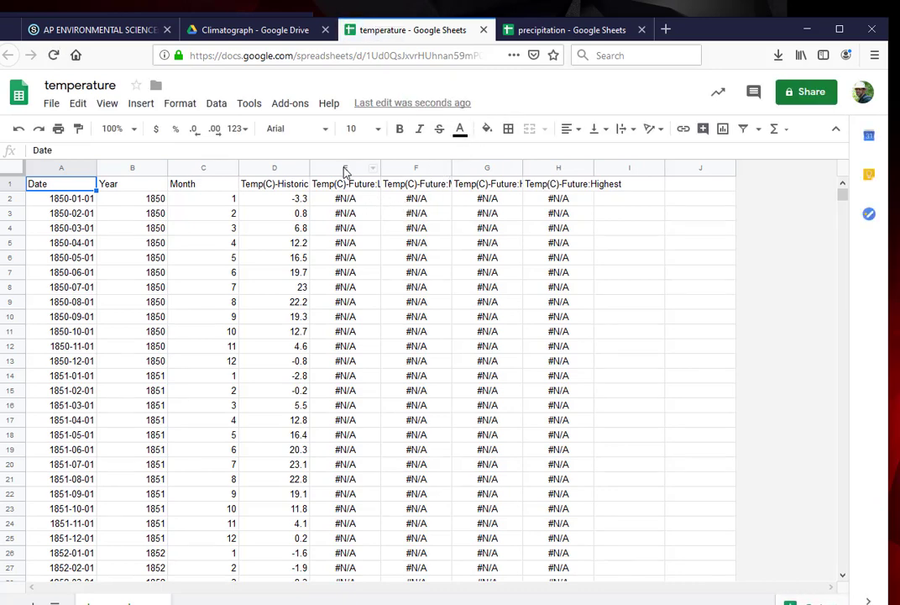
Delete the future-projection columns E–H from the temperature sheet
{"action": "left_click_drag", "start_coordinate": [346, 168], "coordinate": [591, 208]}
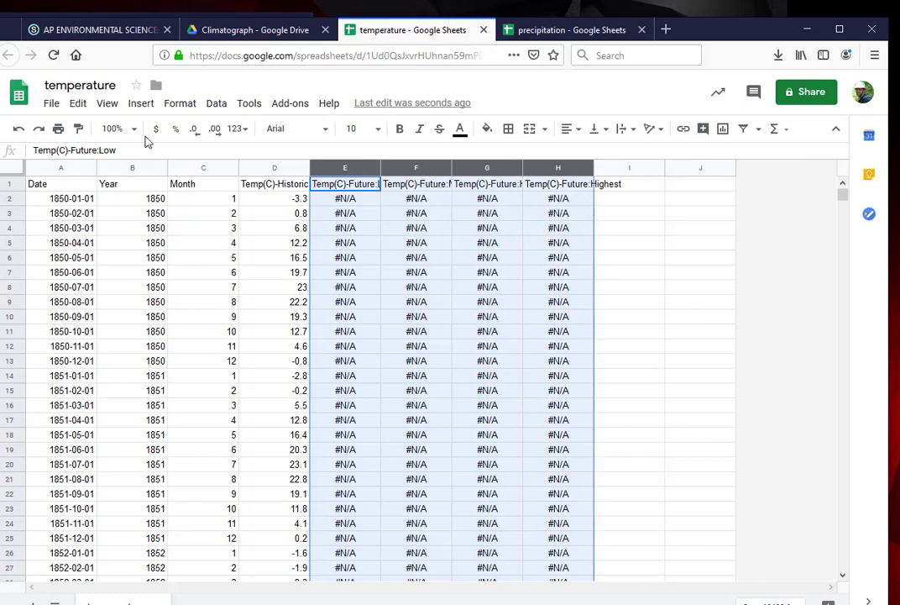
{"action": "left_click", "coordinate": [76, 103]}
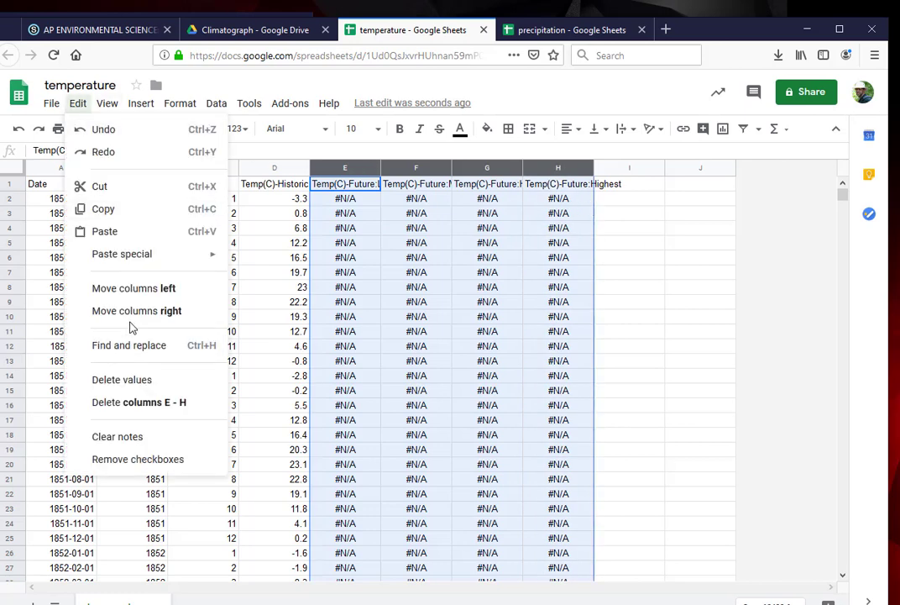
{"action": "left_click", "coordinate": [131, 403]}
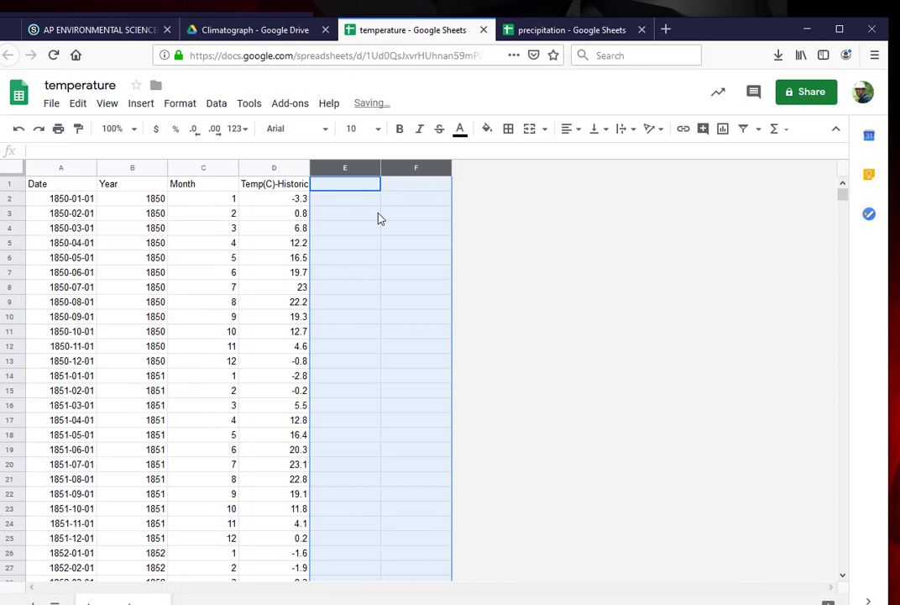
Delete columns E–H from the precipitation sheet too, then return to the Climatograph folder
{"action": "left_click", "coordinate": [546, 34]}
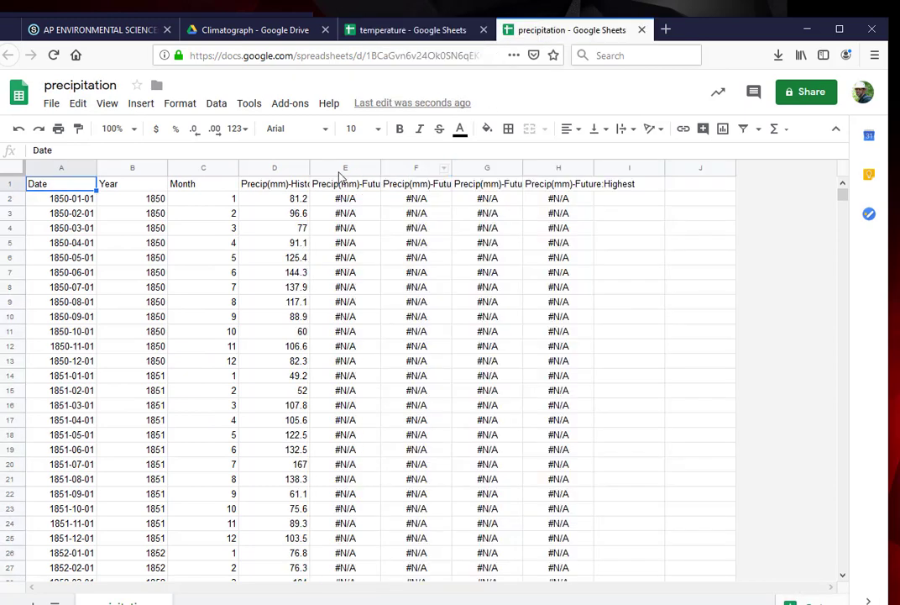
{"action": "left_click_drag", "start_coordinate": [340, 173], "coordinate": [557, 189]}
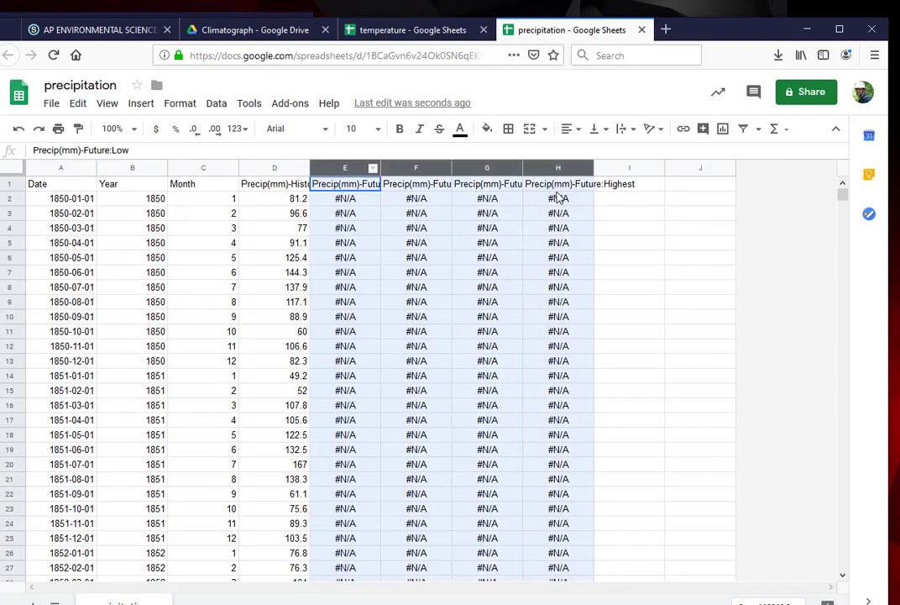
{"action": "left_click", "coordinate": [75, 104]}
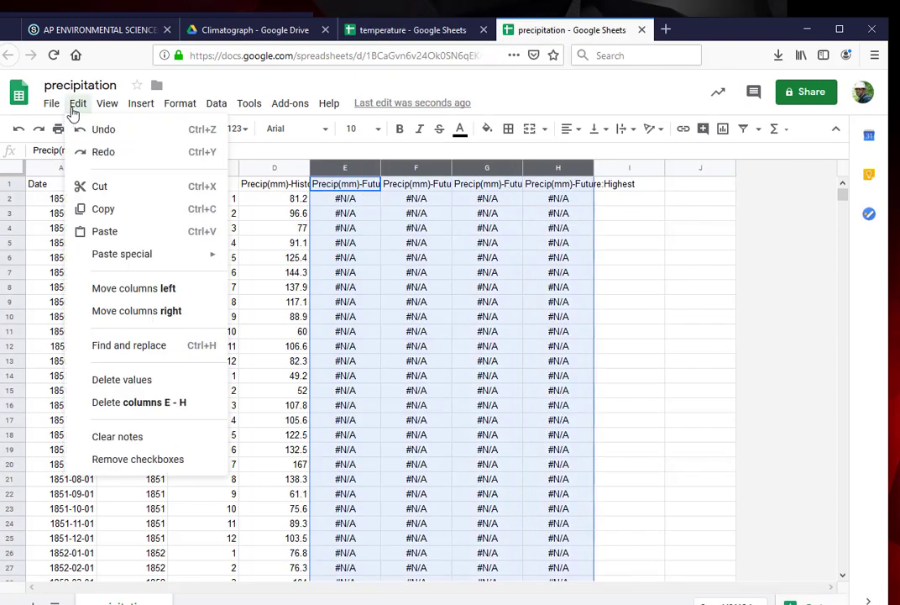
{"action": "left_click", "coordinate": [133, 403]}
{"action": "left_click", "coordinate": [531, 371]}
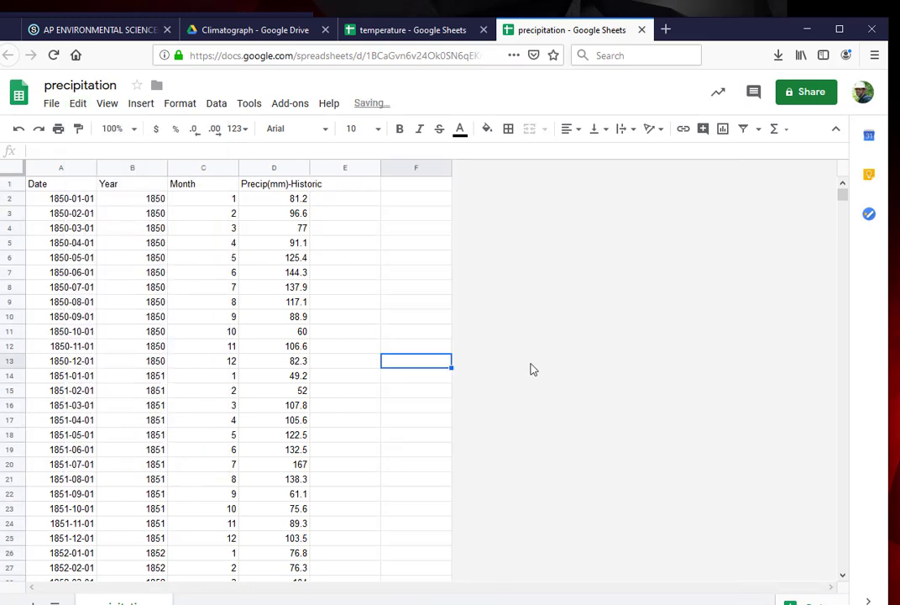
{"action": "left_click", "coordinate": [254, 31]}
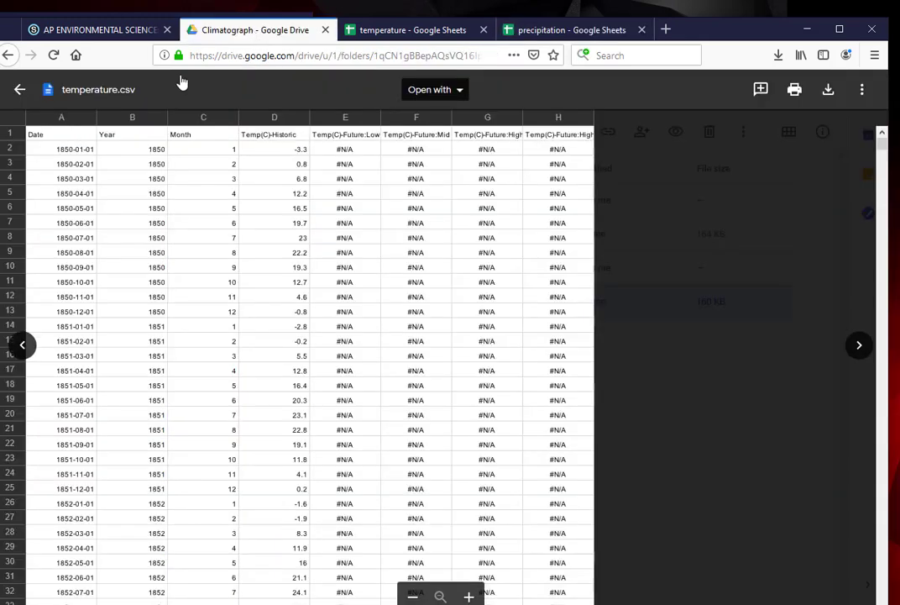
{"action": "left_click", "coordinate": [19, 89]}
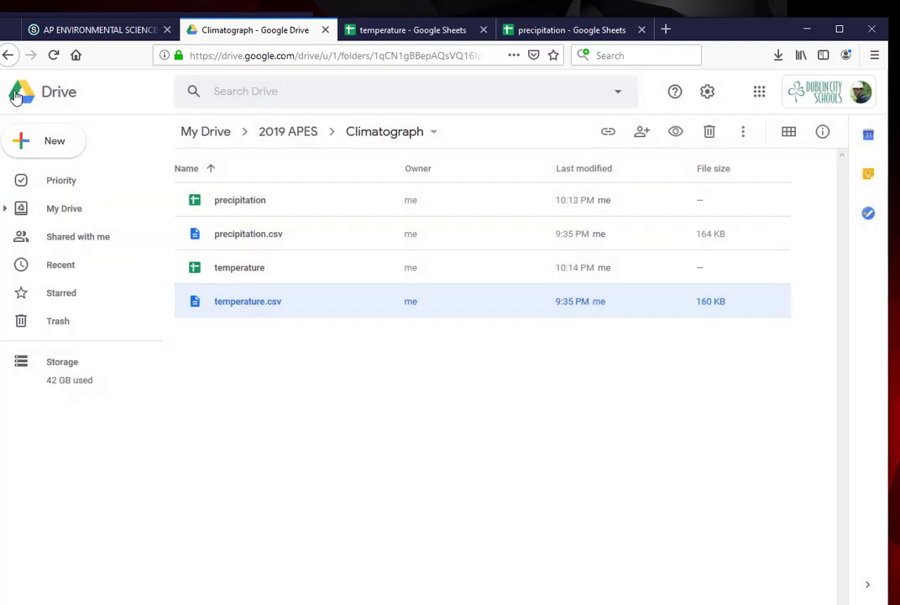
{"action": "left_click", "coordinate": [67, 149]}
Create a blank spreadsheet from Drive and title it 'Combined Temperature and Precipitation'
{"action": "mouse_move", "coordinate": [195, 262]}
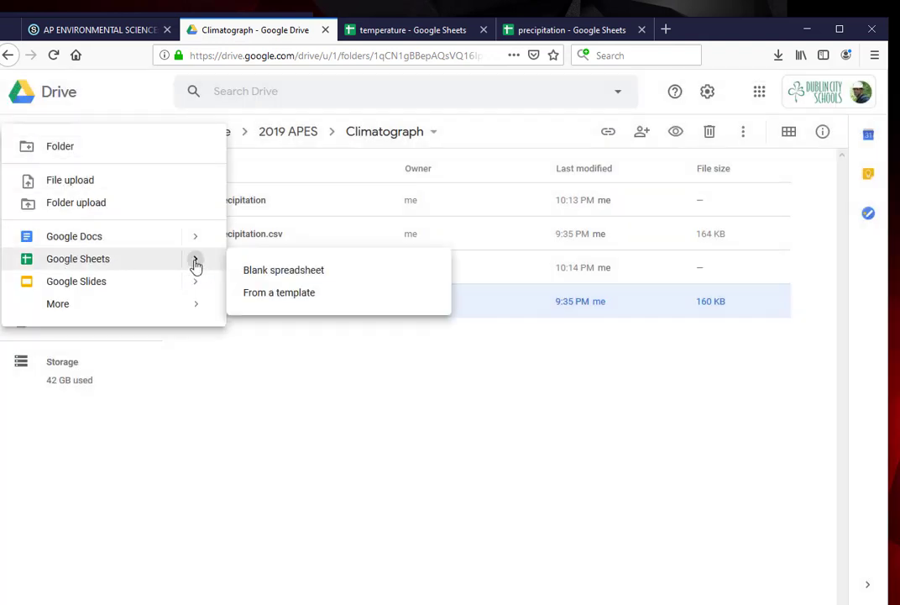
{"action": "left_click", "coordinate": [252, 270]}
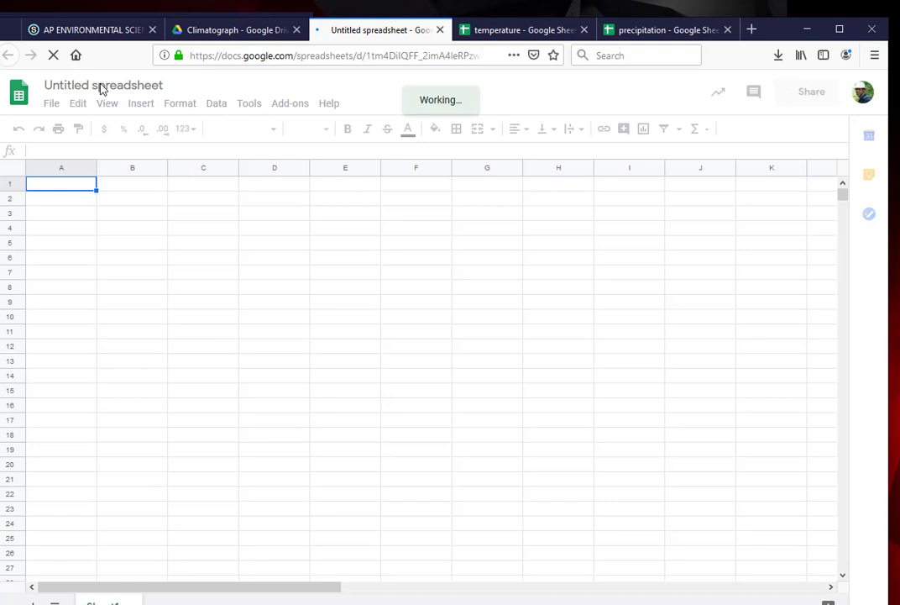
{"action": "left_click", "coordinate": [101, 85]}
{"action": "type", "text": "Combined"}
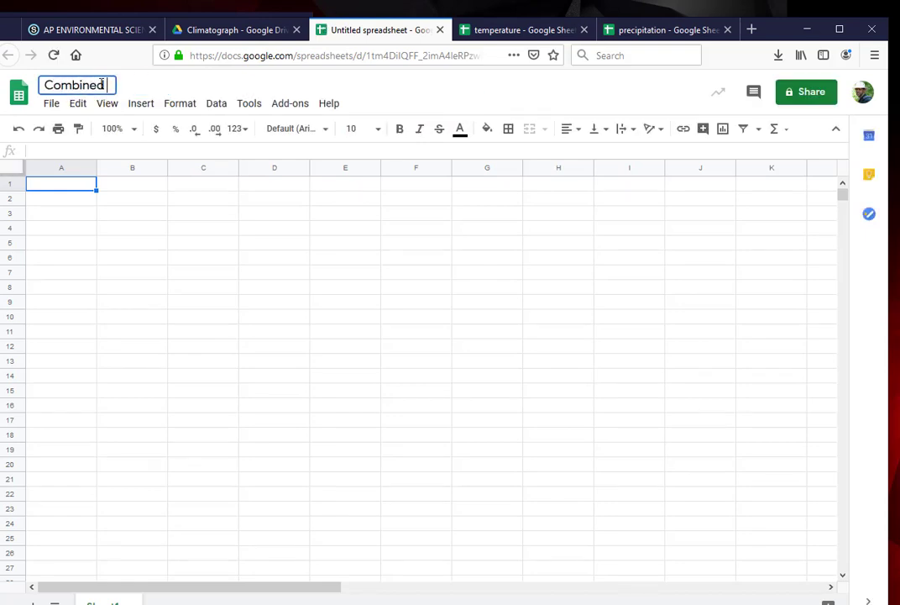
{"action": "type", "text": " Temperatu"}
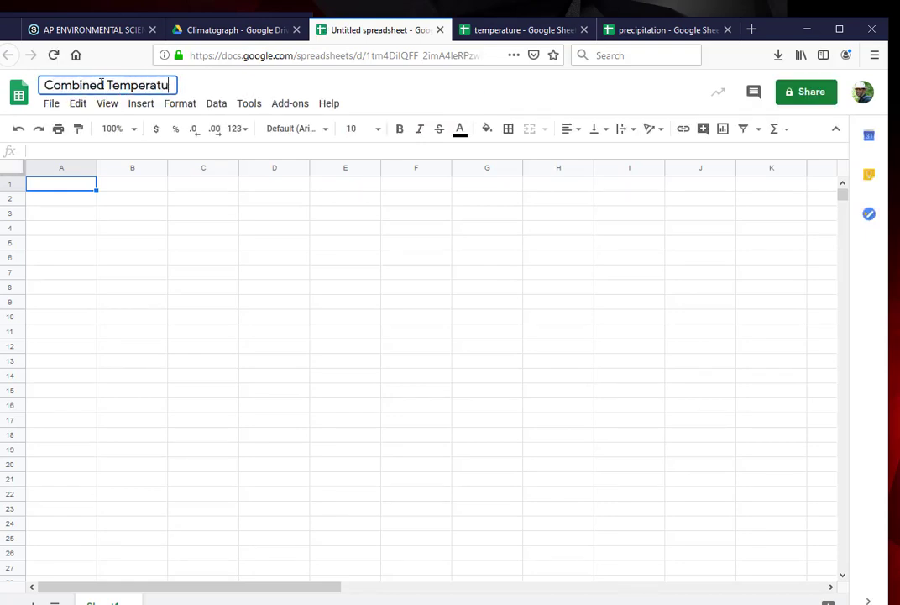
{"action": "type", "text": "re and Precipitation"}
{"action": "key", "text": "Return"}
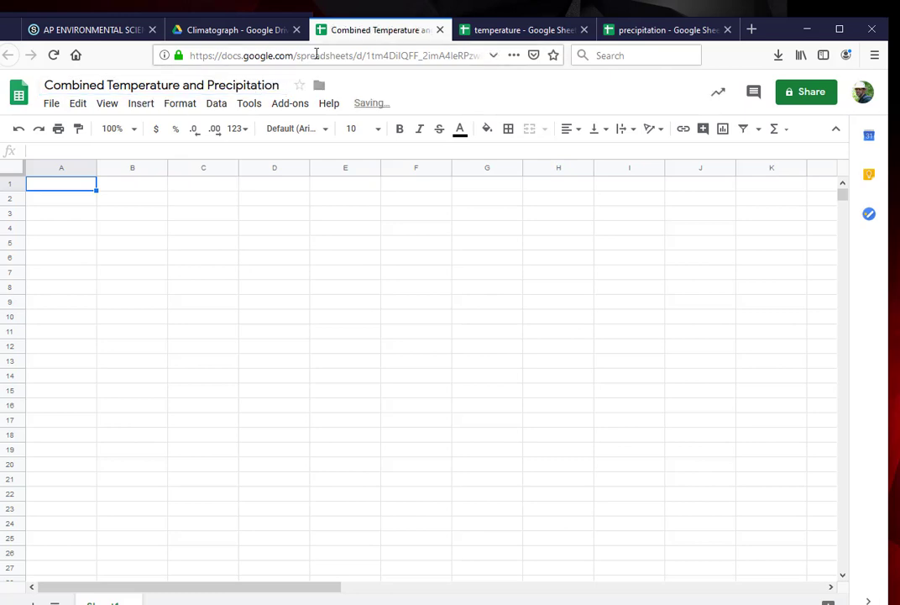
Copy the temperature columns A–D into the combined sheet starting at A1
{"action": "left_click", "coordinate": [500, 30]}
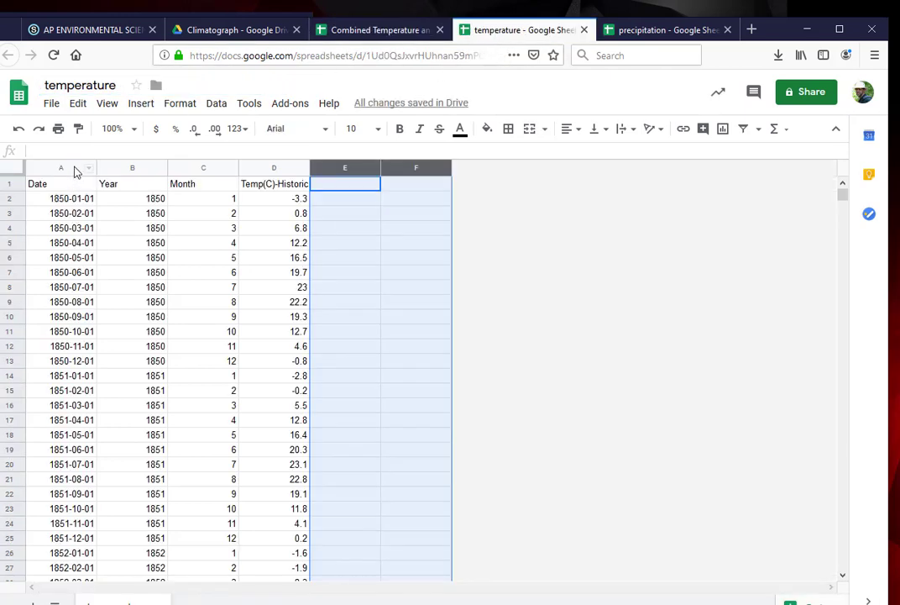
{"action": "left_click_drag", "start_coordinate": [65, 167], "coordinate": [262, 169]}
{"action": "key", "text": "ctrl+c"}
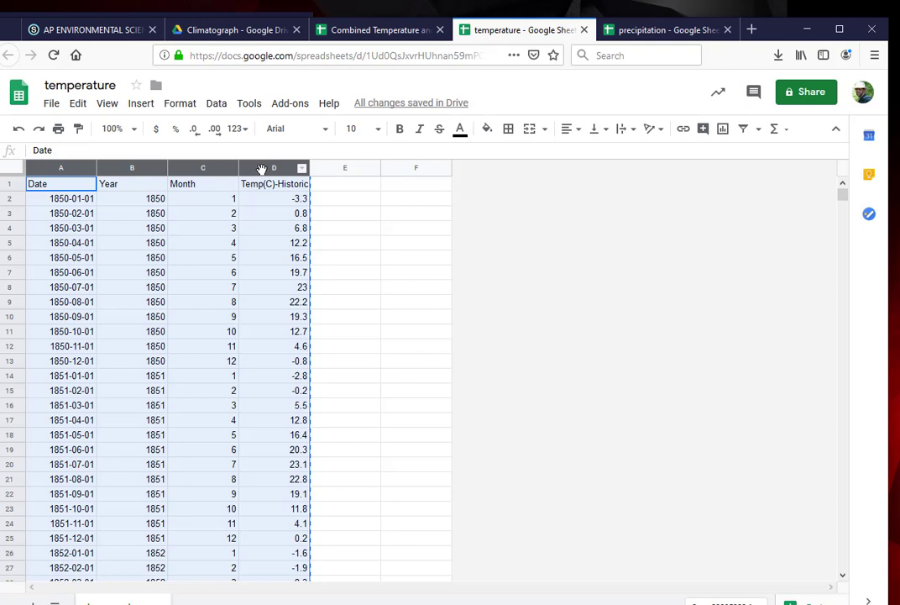
{"action": "left_click", "coordinate": [370, 30]}
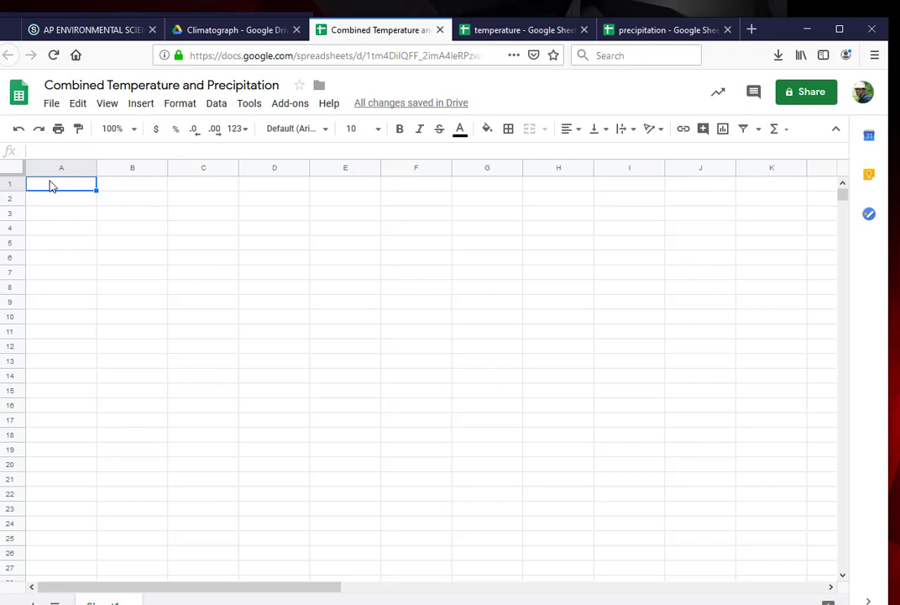
{"action": "key", "text": "ctrl+v"}
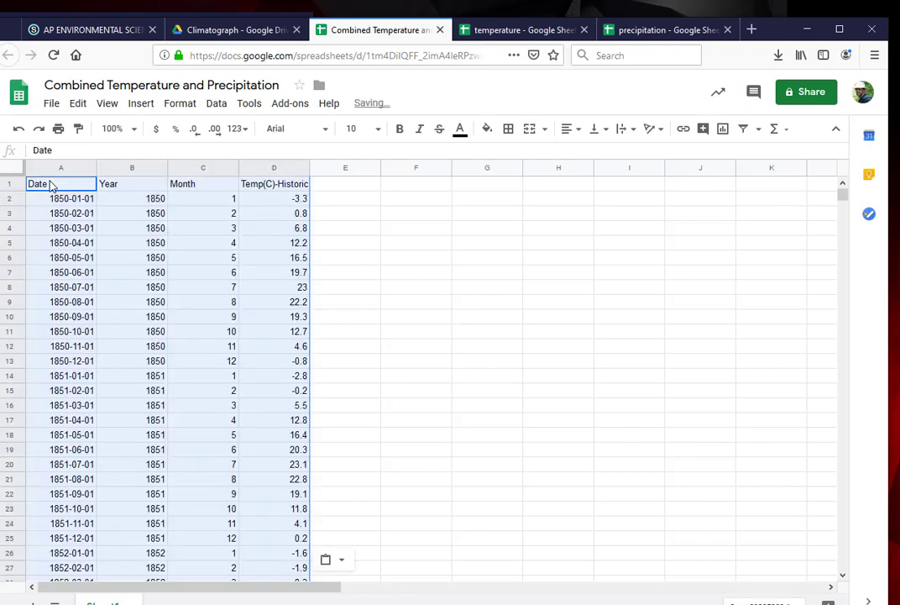
Copy the precipitation columns A–D into the combined sheet starting at E1
{"action": "left_click", "coordinate": [639, 30]}
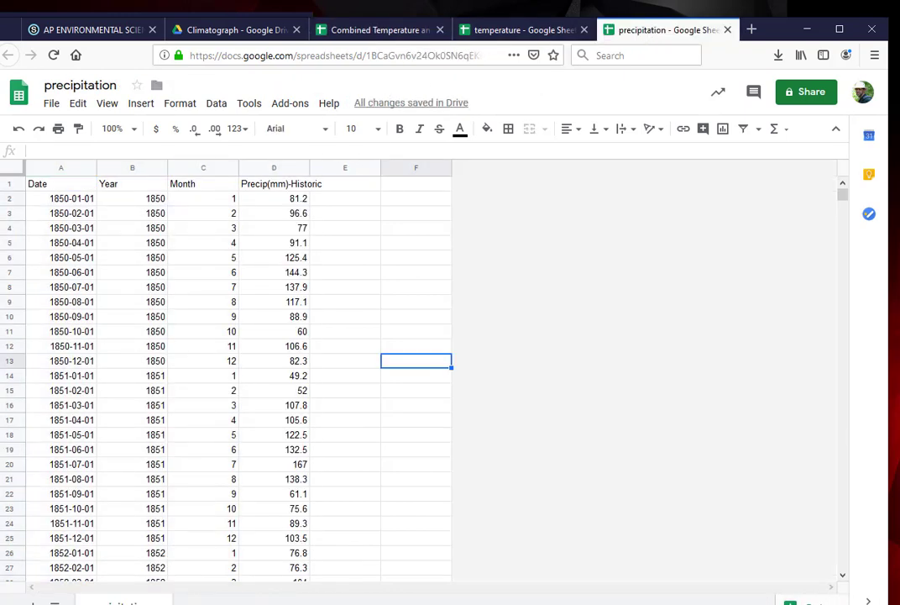
{"action": "left_click_drag", "start_coordinate": [60, 168], "coordinate": [257, 177]}
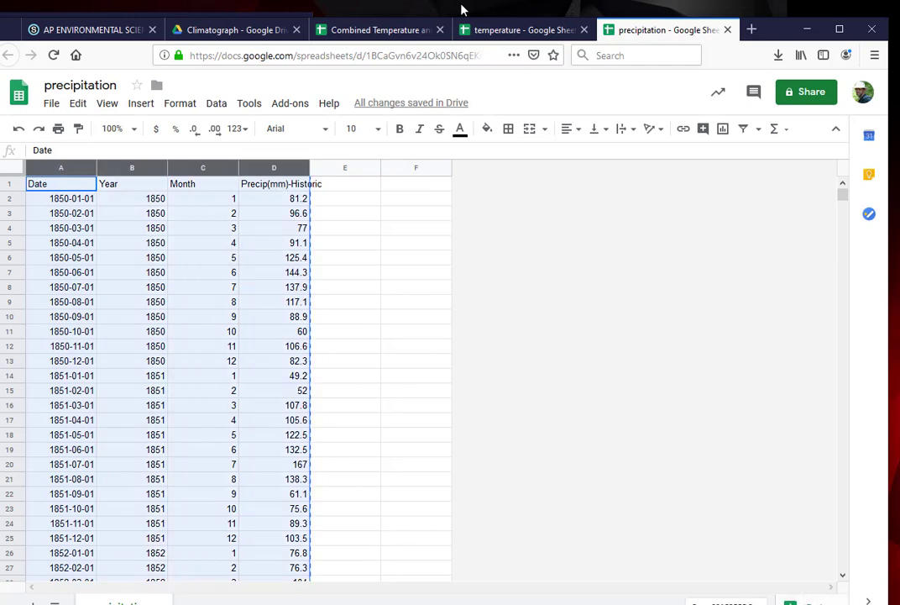
{"action": "left_click", "coordinate": [393, 31]}
{"action": "left_click", "coordinate": [347, 188]}
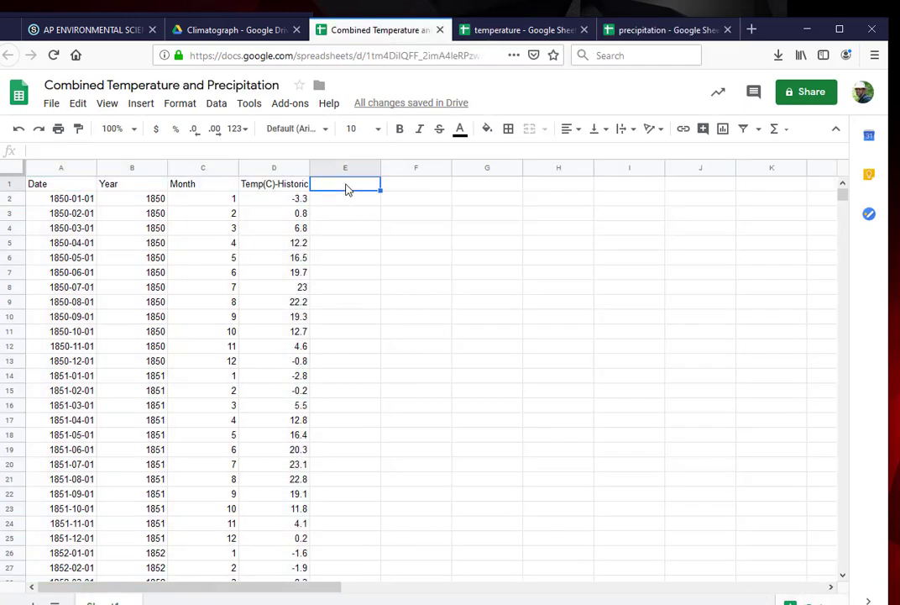
{"action": "key", "text": "ctrl+v"}
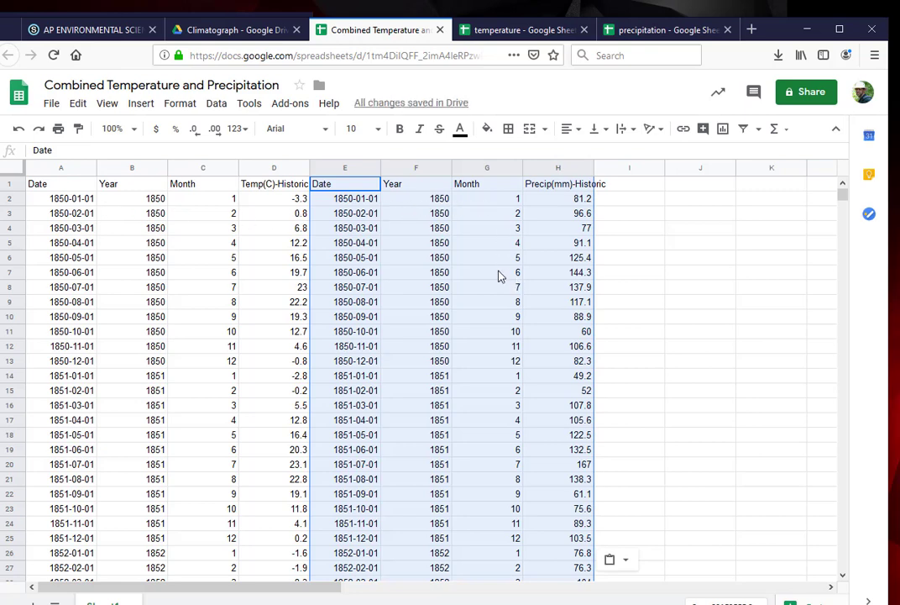
Scroll down and select rows from 2019-01-01 (row 2030) through the end of the #N/A data
{"action": "scroll", "coordinate": [498, 275], "scroll_direction": "down", "scroll_amount": 20}
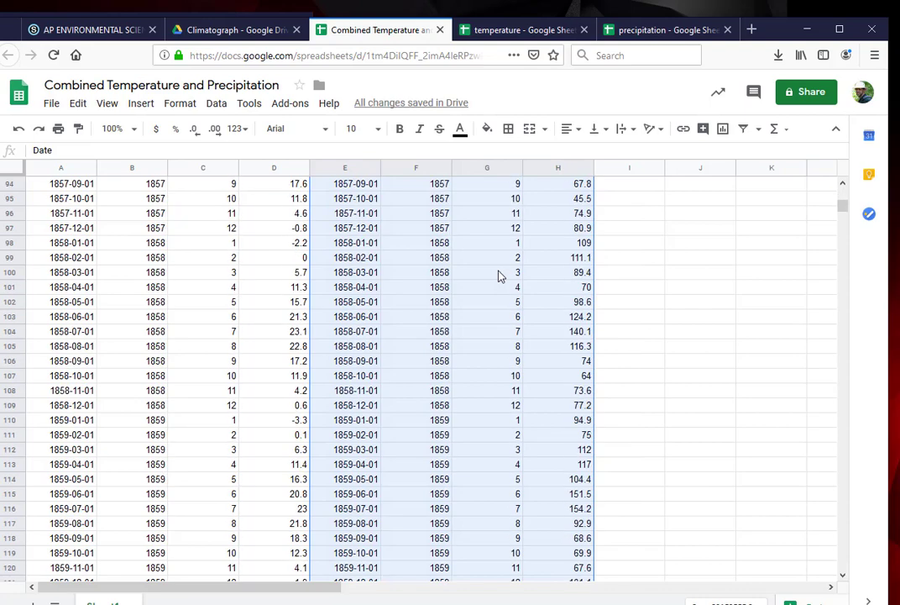
{"action": "scroll", "coordinate": [498, 275], "scroll_direction": "down", "scroll_amount": 20}
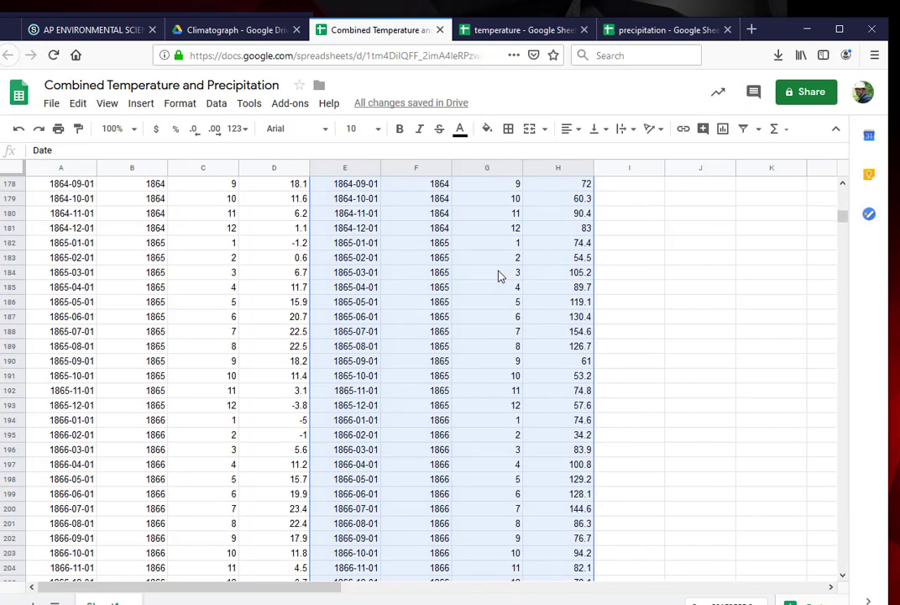
{"action": "scroll", "coordinate": [498, 276], "scroll_direction": "down", "scroll_amount": 20}
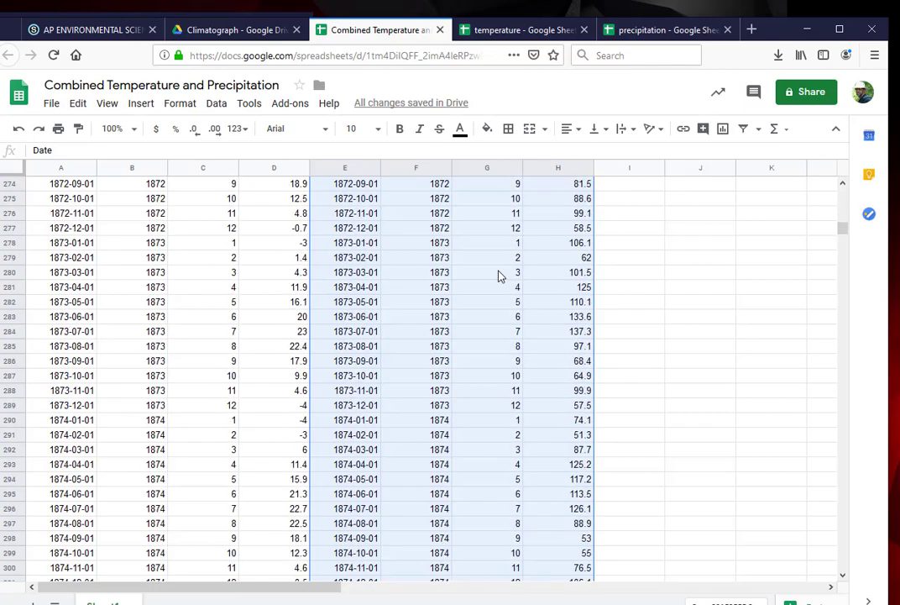
{"action": "scroll", "coordinate": [498, 275], "scroll_direction": "down", "scroll_amount": 20}
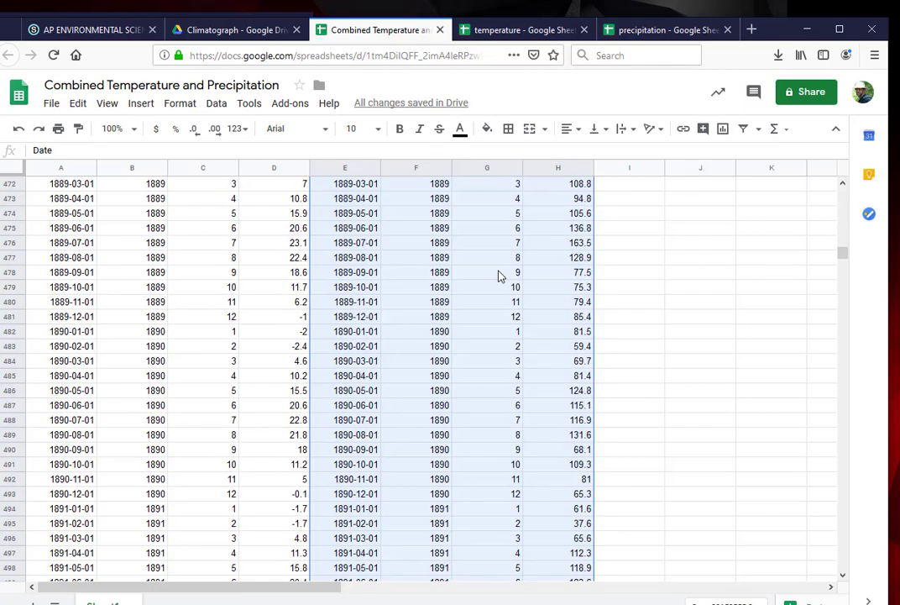
{"action": "left_click_drag", "start_coordinate": [842, 252], "coordinate": [845, 451]}
{"action": "scroll", "coordinate": [665, 394], "scroll_direction": "up", "scroll_amount": 5}
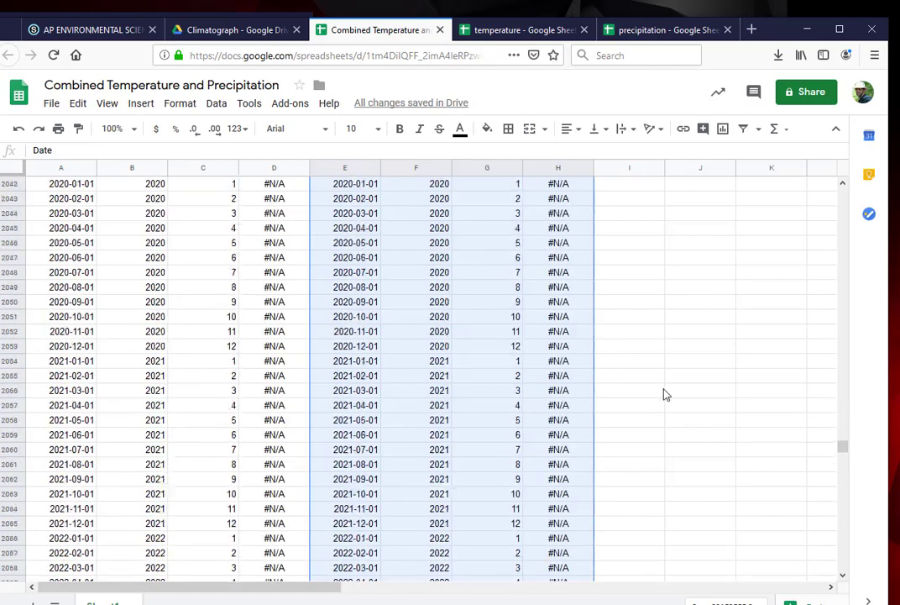
{"action": "left_click_drag", "start_coordinate": [13, 272], "coordinate": [13, 584]}
{"action": "scroll", "coordinate": [420, 369], "scroll_direction": "down", "scroll_amount": 20}
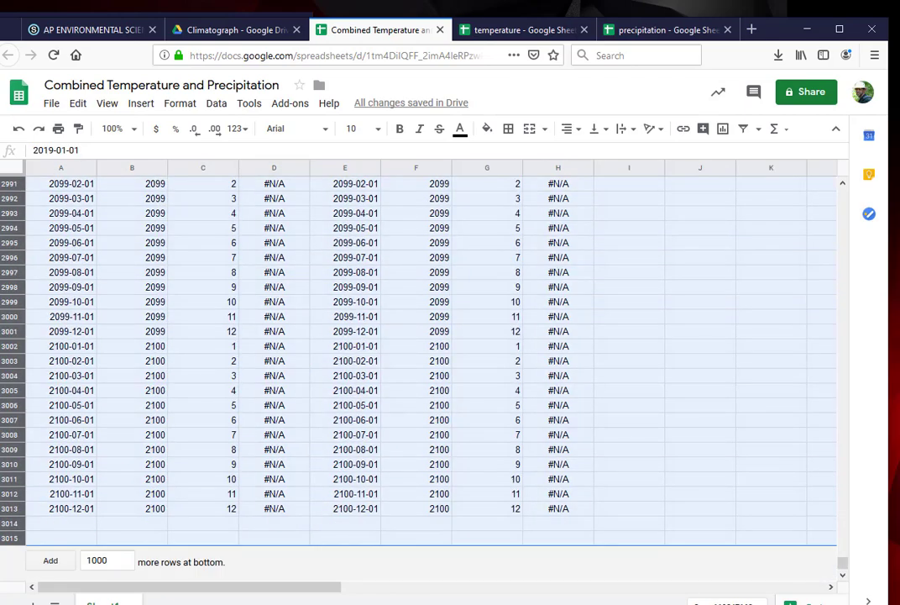
Delete rows 2030–3015 so the data ends at December 2018, then scroll back toward the top
{"action": "left_click", "coordinate": [78, 103]}
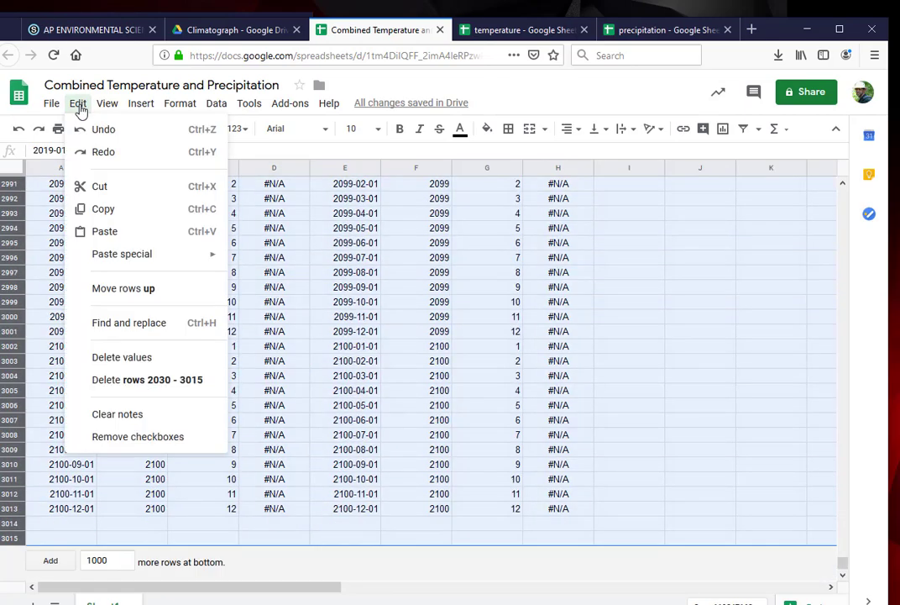
{"action": "left_click", "coordinate": [115, 382]}
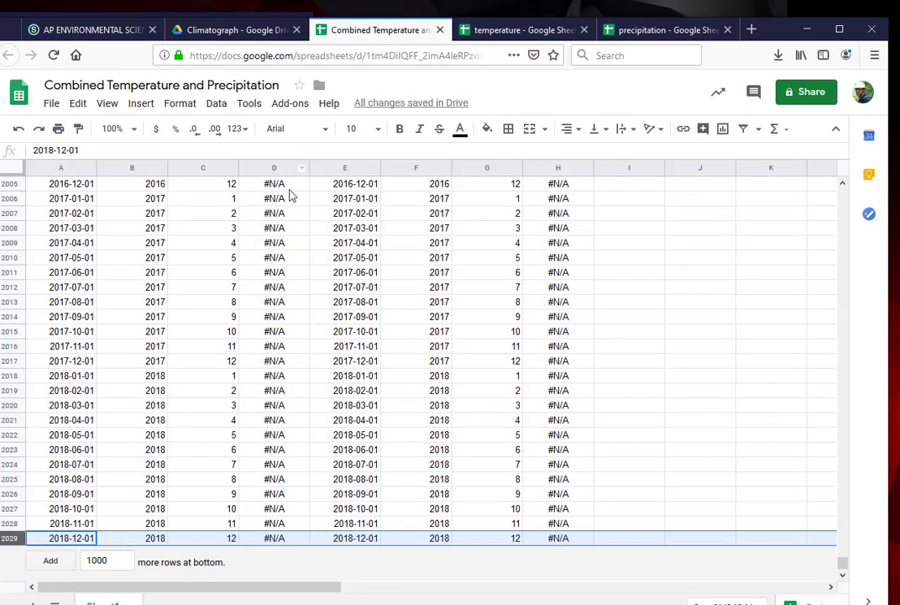
{"action": "scroll", "coordinate": [290, 195], "scroll_direction": "up", "scroll_amount": 20}
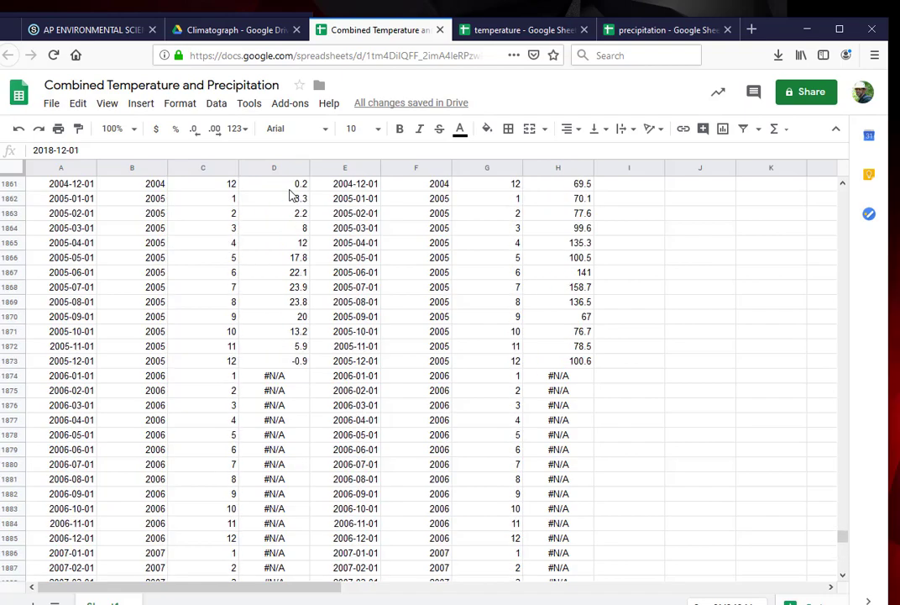
{"action": "scroll", "coordinate": [422, 173], "scroll_direction": "up", "scroll_amount": 20}
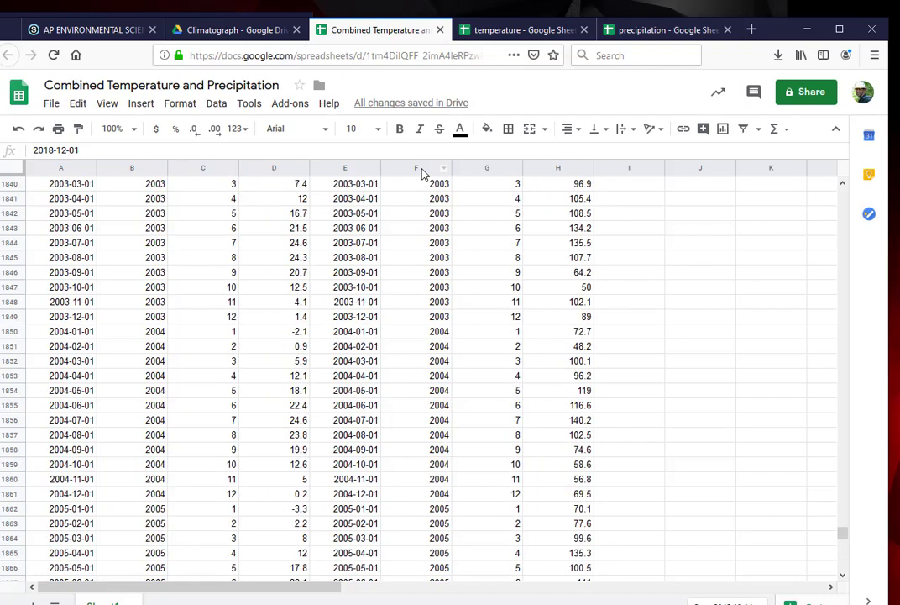
{"action": "scroll", "coordinate": [423, 173], "scroll_direction": "up", "scroll_amount": 20}
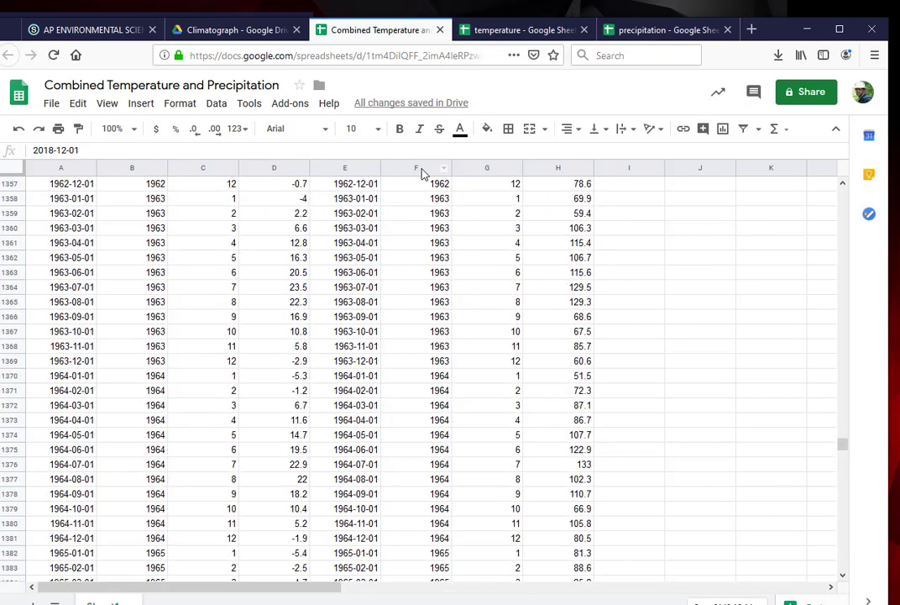
Delete duplicate columns E–G so Precip(mm)-Historic sits in column E beside Temp(C)-Historic
{"action": "left_click_drag", "start_coordinate": [842, 403], "coordinate": [843, 187]}
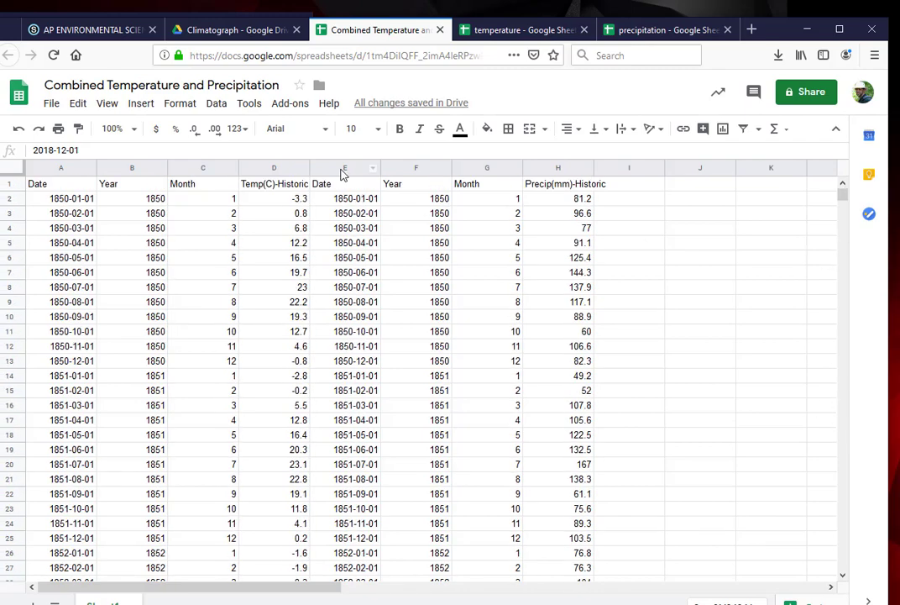
{"action": "left_click_drag", "start_coordinate": [345, 168], "coordinate": [485, 171]}
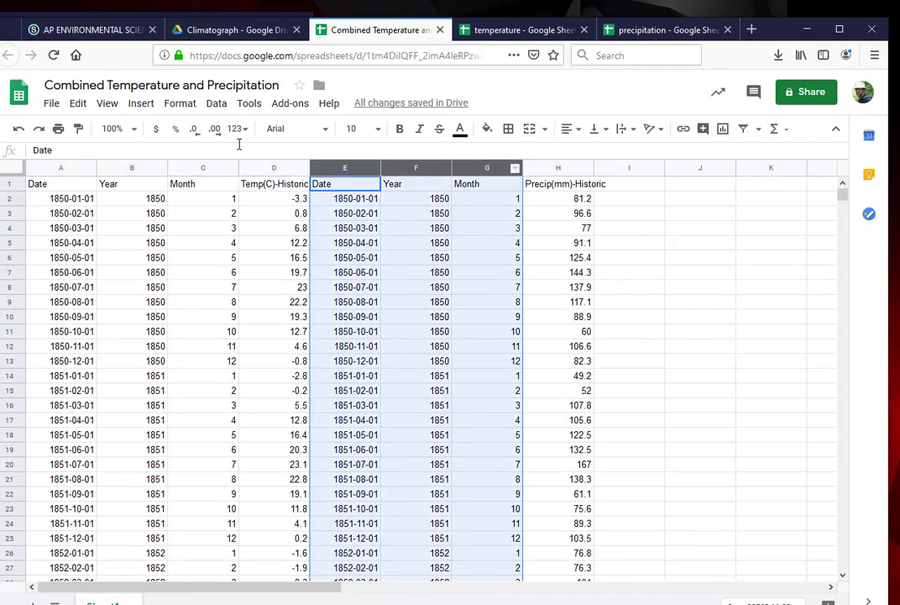
{"action": "left_click", "coordinate": [78, 105]}
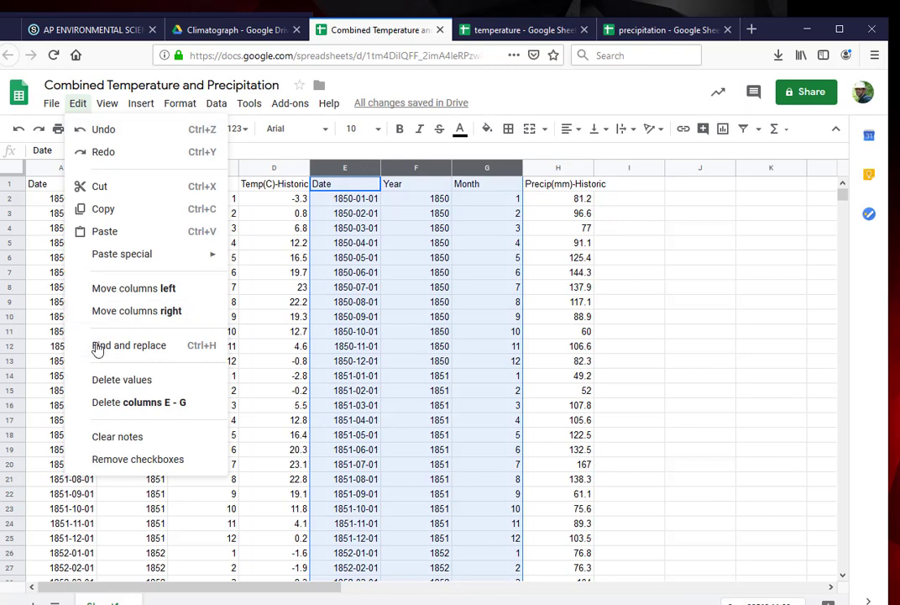
{"action": "left_click", "coordinate": [116, 402]}
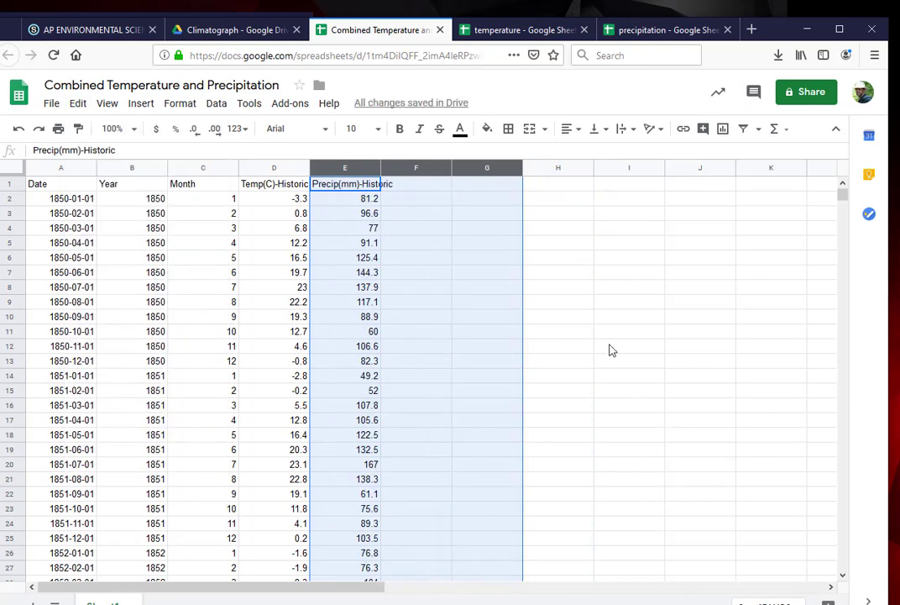
{"action": "left_click", "coordinate": [556, 287]}
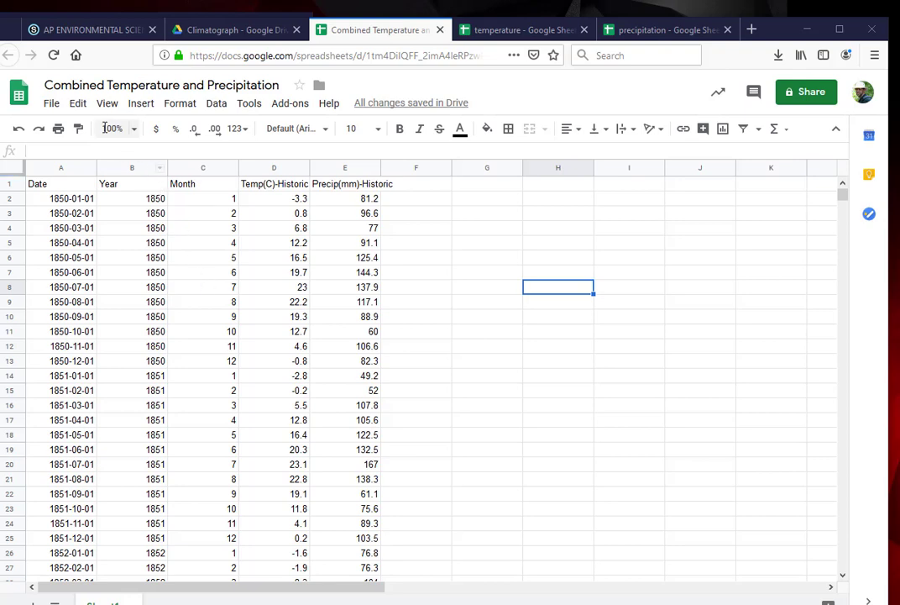
Replace every cell containing exactly 1 with JAN using whole-cell matching (170 cells)
{"action": "left_click", "coordinate": [79, 105]}
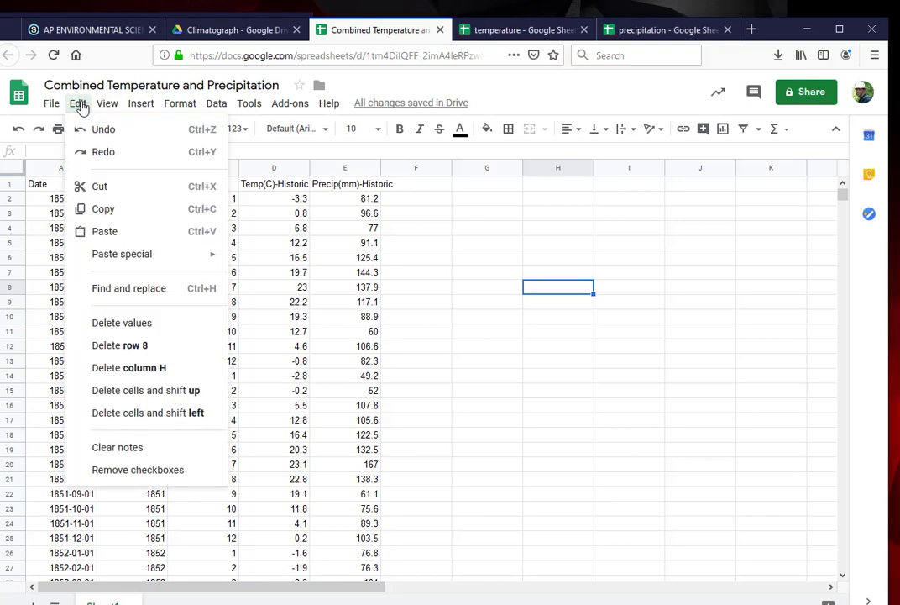
{"action": "left_click", "coordinate": [176, 294]}
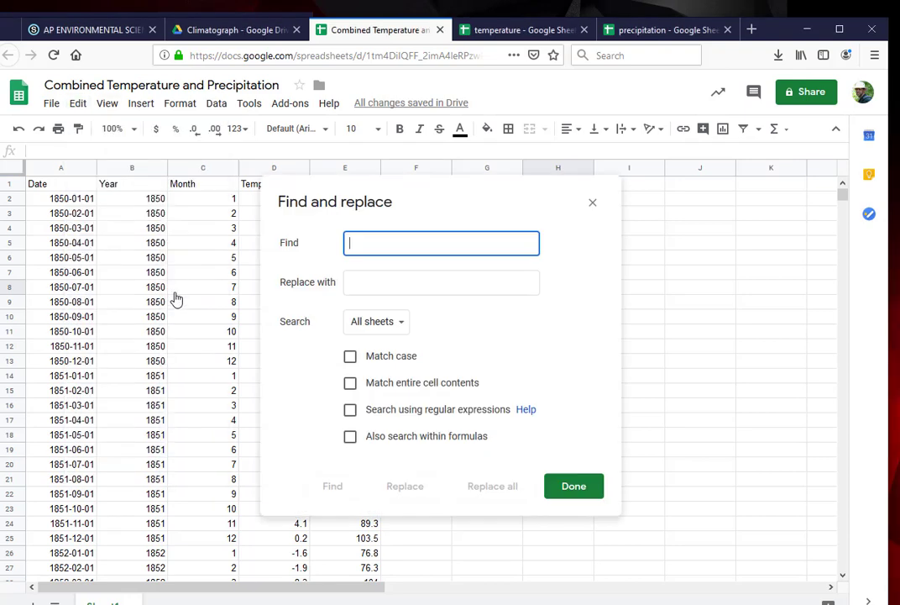
{"action": "type", "text": "1"}
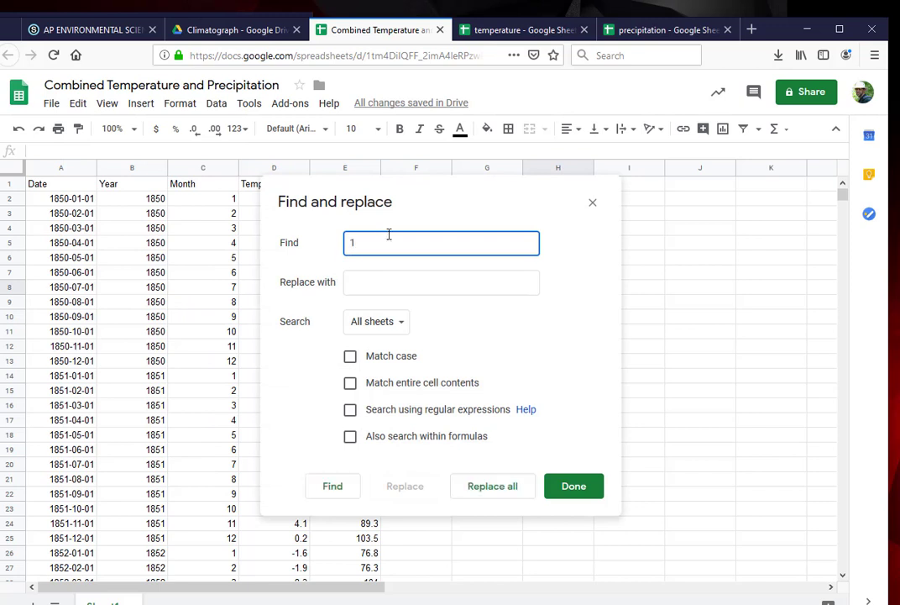
{"action": "left_click", "coordinate": [386, 272]}
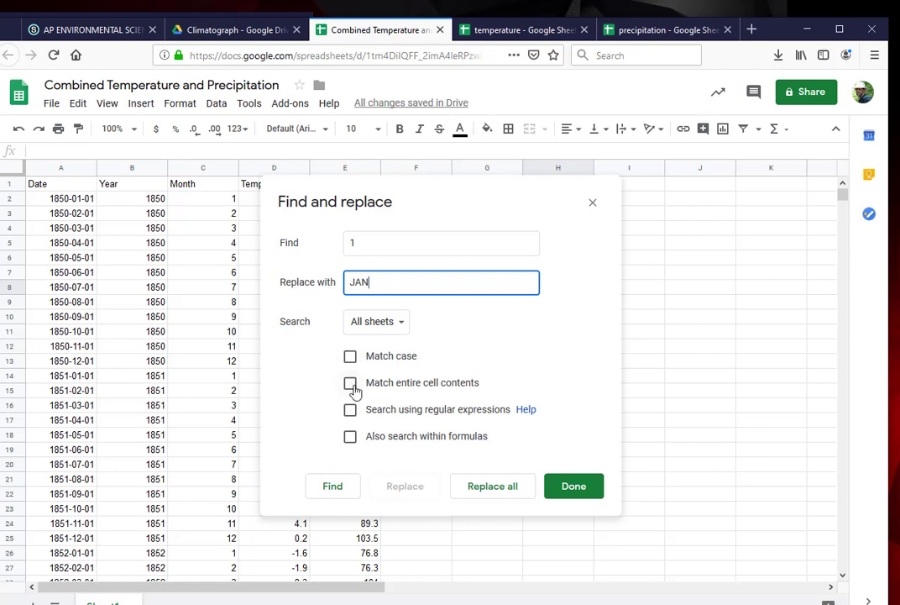
{"action": "left_click", "coordinate": [351, 384]}
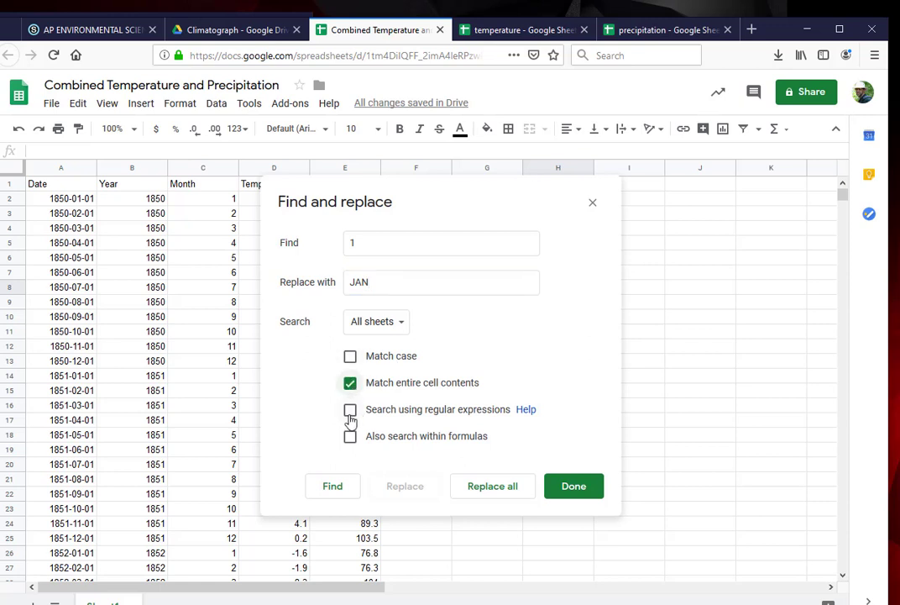
{"action": "left_click", "coordinate": [509, 489]}
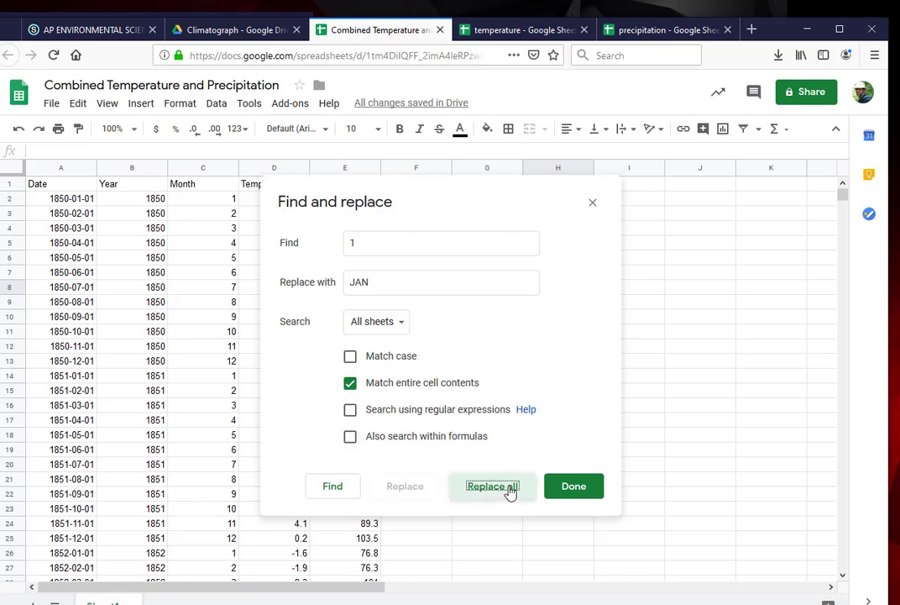
{"action": "left_click", "coordinate": [572, 496]}
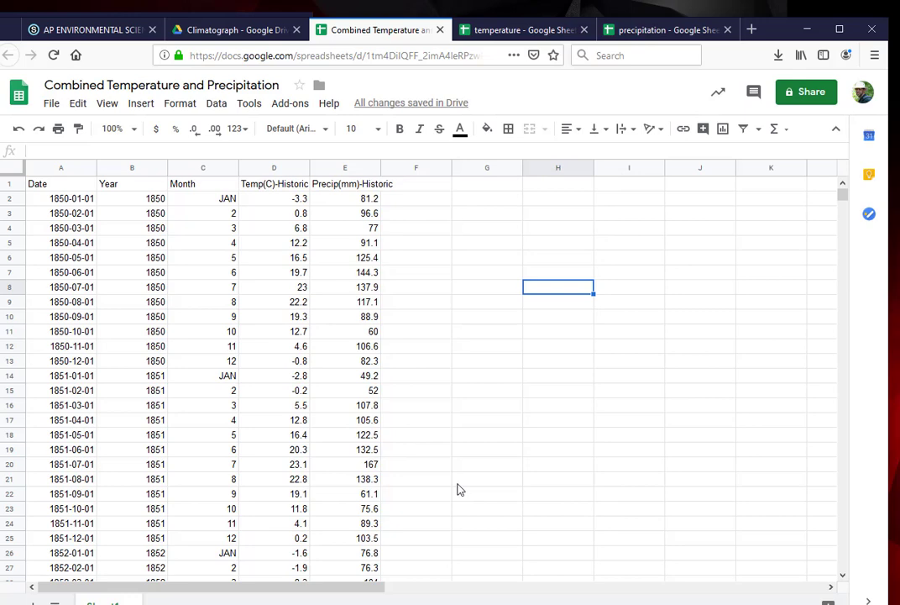
Replace whole-cell month numbers 2 and 3 with FEB and MAR
{"action": "key", "text": "Left"}
{"action": "left_click", "coordinate": [78, 103]}
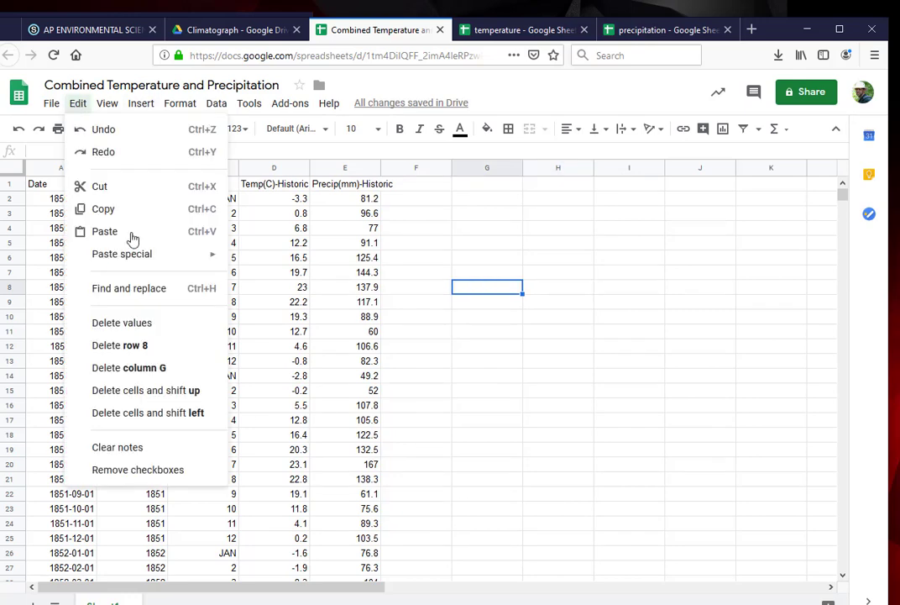
{"action": "left_click", "coordinate": [130, 290]}
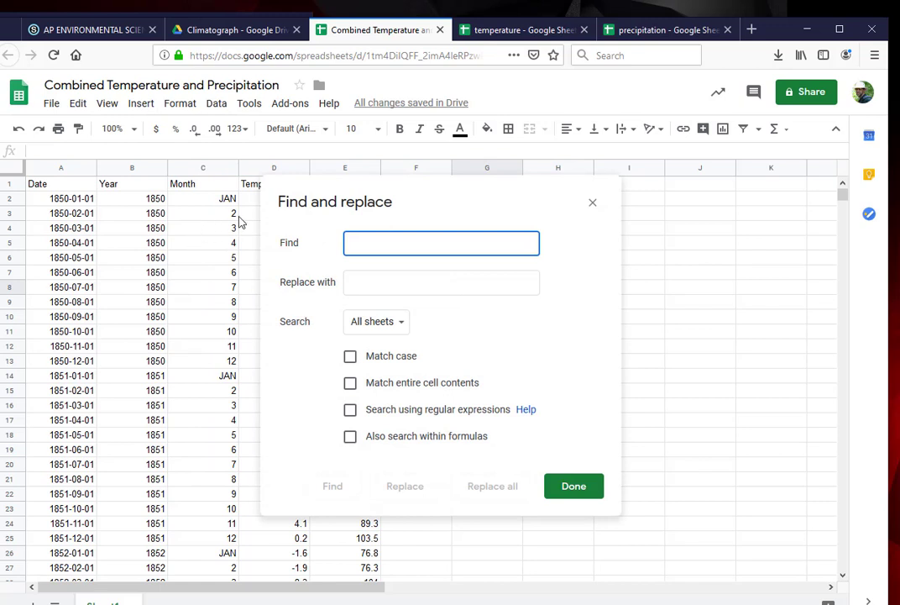
{"action": "type", "text": "2"}
{"action": "key", "text": "Tab"}
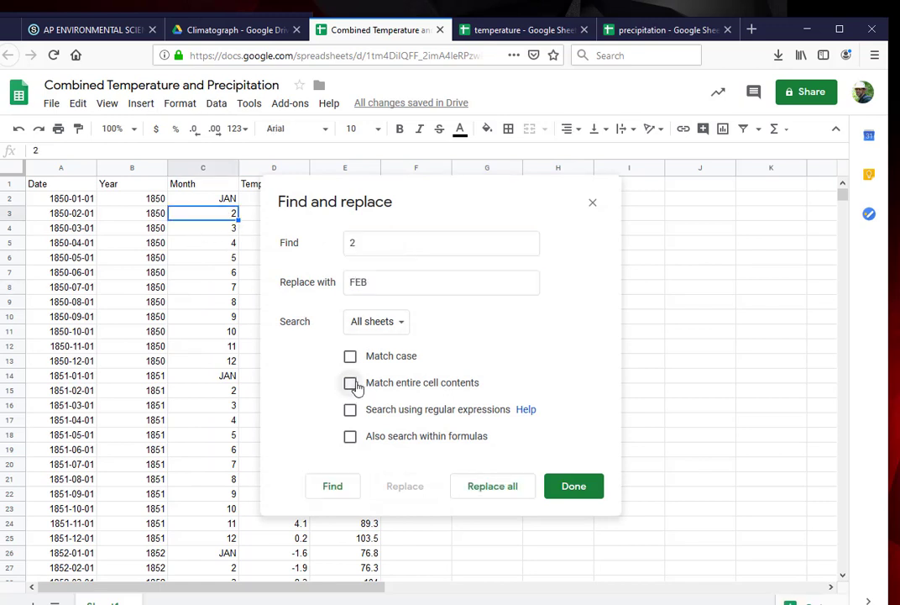
{"action": "left_click", "coordinate": [351, 382]}
{"action": "left_click", "coordinate": [502, 487]}
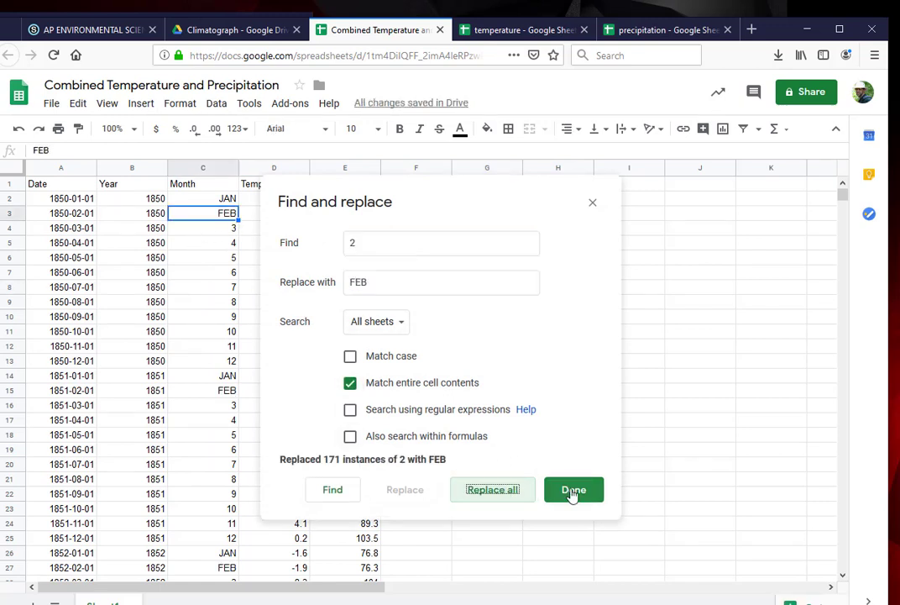
{"action": "double_click", "coordinate": [362, 243]}
{"action": "type", "text": "3"}
{"action": "key", "text": "Tab"}
{"action": "type", "text": "MAR"}
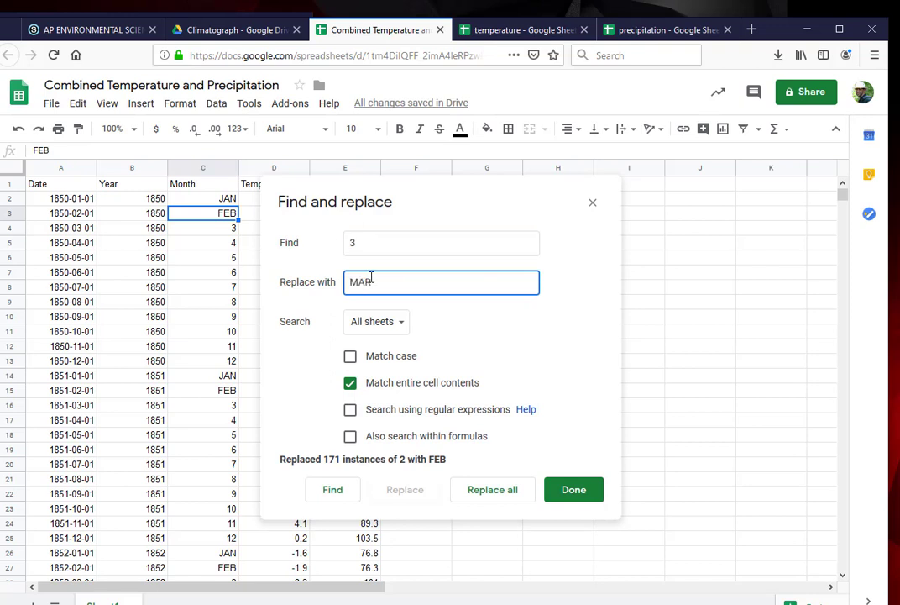
{"action": "left_click", "coordinate": [484, 485]}
Replace whole-cell month numbers 4 and 5 with APR and MAY
{"action": "double_click", "coordinate": [361, 243]}
{"action": "type", "text": "4"}
{"action": "key", "text": "Tab"}
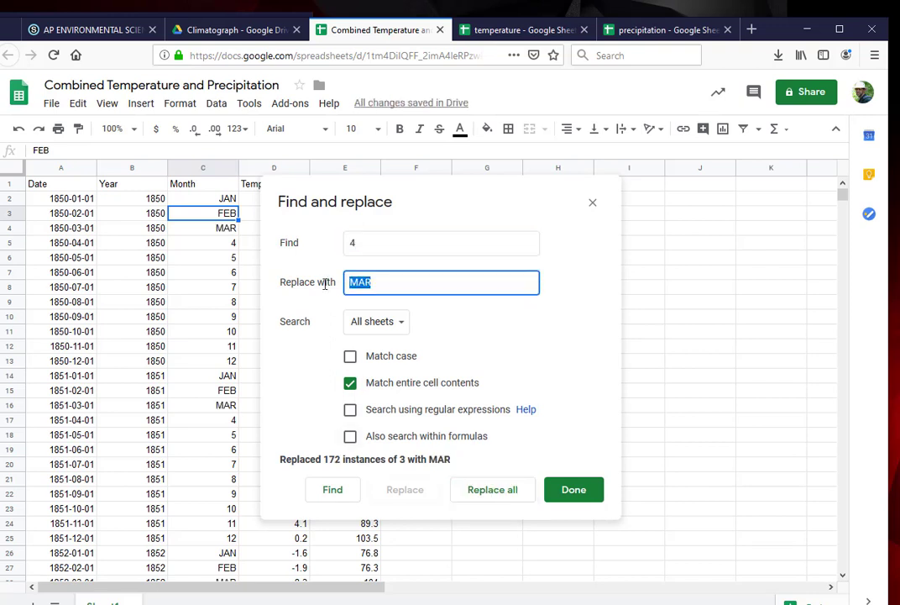
{"action": "type", "text": "APR"}
{"action": "left_click", "coordinate": [476, 490]}
{"action": "double_click", "coordinate": [362, 241]}
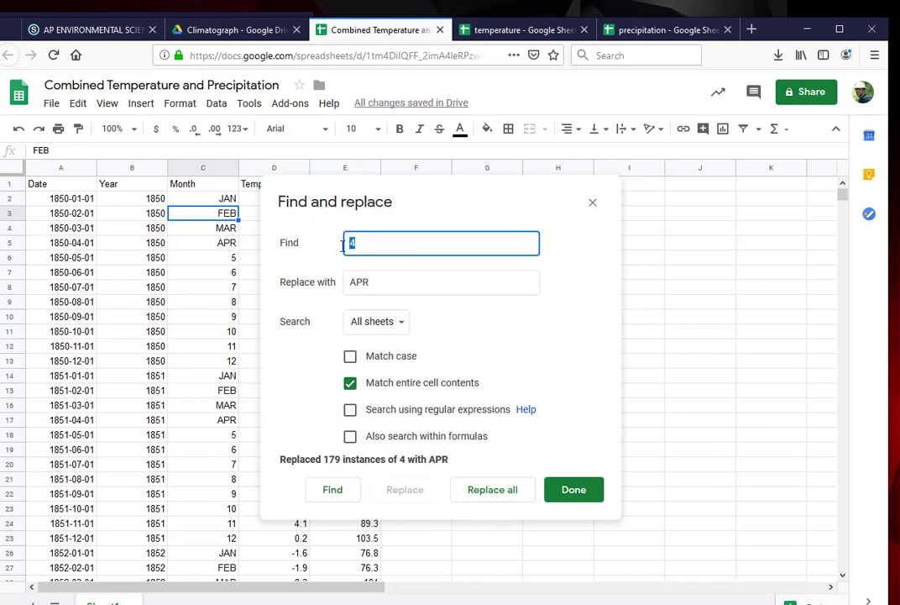
{"action": "type", "text": "5"}
{"action": "key", "text": "Tab"}
{"action": "type", "text": "MAY"}
{"action": "left_click", "coordinate": [487, 490]}
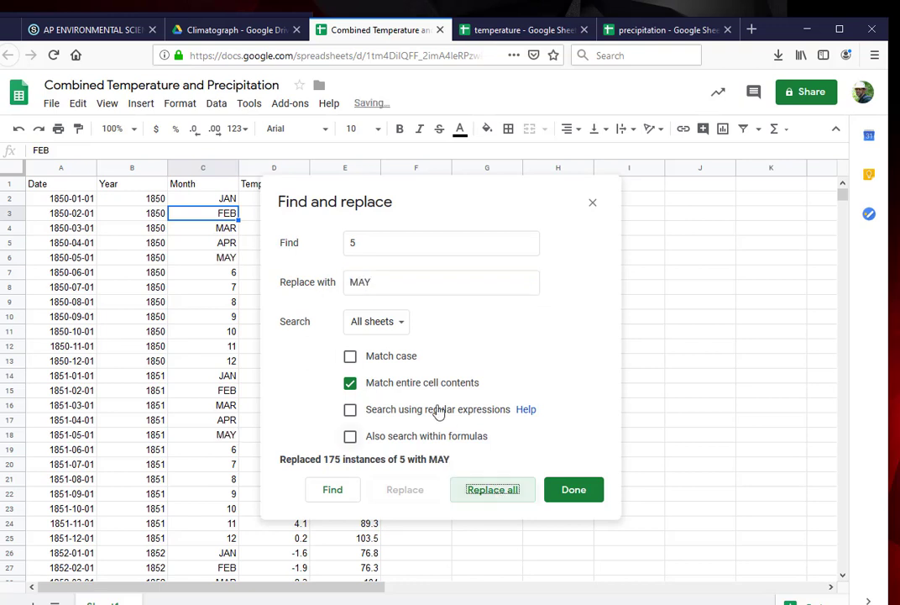
Replace whole-cell month numbers 6 and 7 with JUN and JUL
{"action": "double_click", "coordinate": [351, 242]}
{"action": "type", "text": "6"}
{"action": "key", "text": "Tab"}
{"action": "type", "text": "JUNE"}
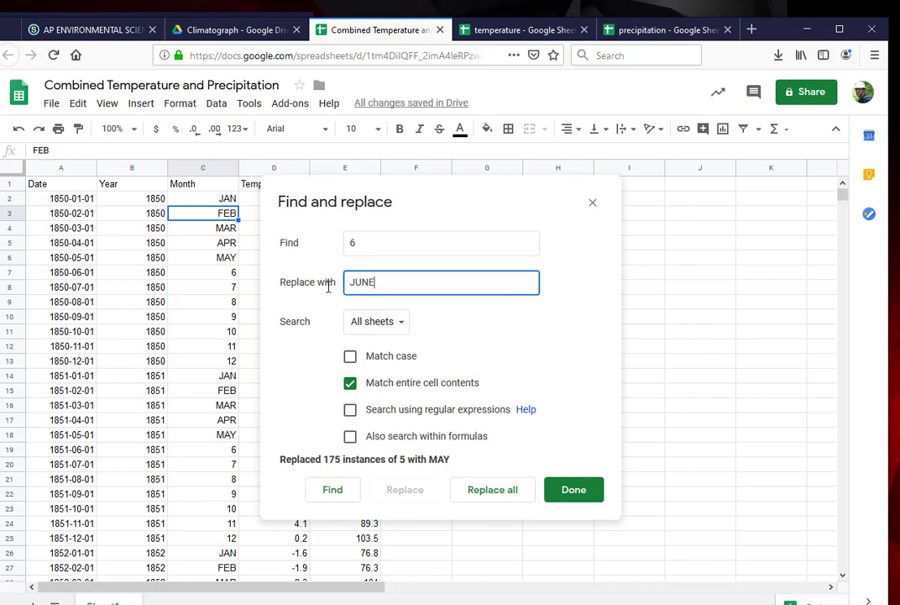
{"action": "left_click", "coordinate": [531, 489]}
{"action": "double_click", "coordinate": [352, 242]}
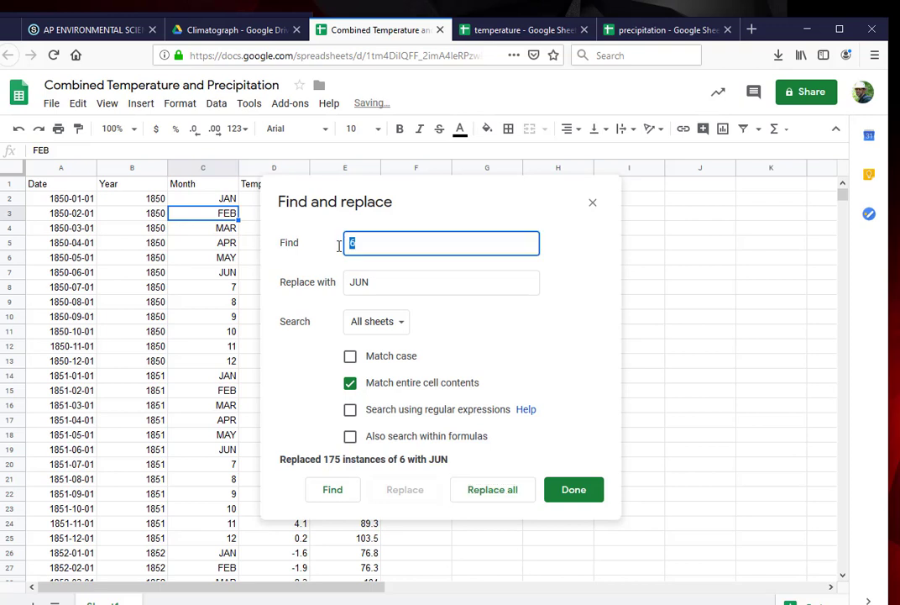
{"action": "type", "text": "7"}
{"action": "key", "text": "Tab"}
{"action": "type", "text": "JUL"}
{"action": "left_click", "coordinate": [492, 489]}
Replace whole-cell month numbers 8 and 9 with AUG and SEP
{"action": "double_click", "coordinate": [352, 243]}
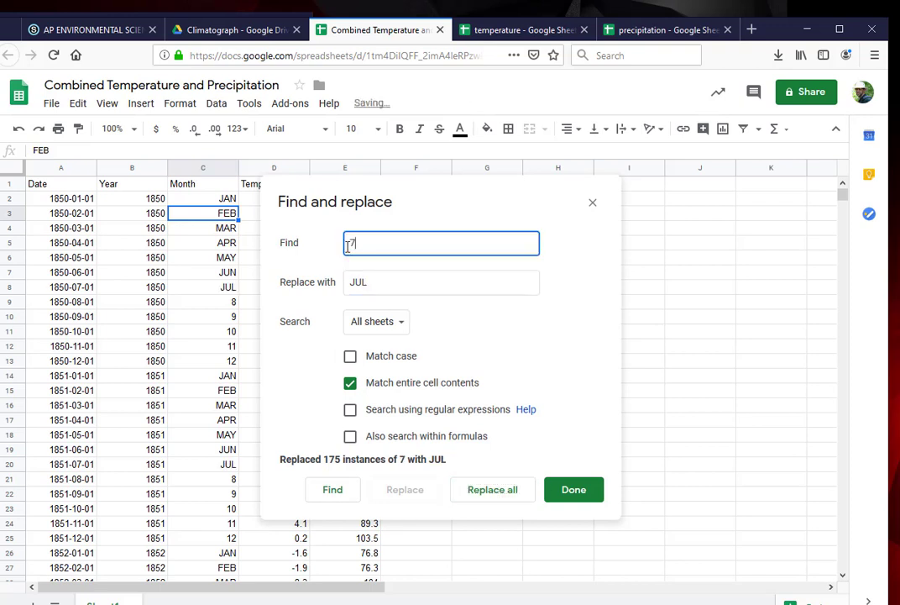
{"action": "type", "text": "8"}
{"action": "key", "text": "Tab"}
{"action": "type", "text": "AU"}
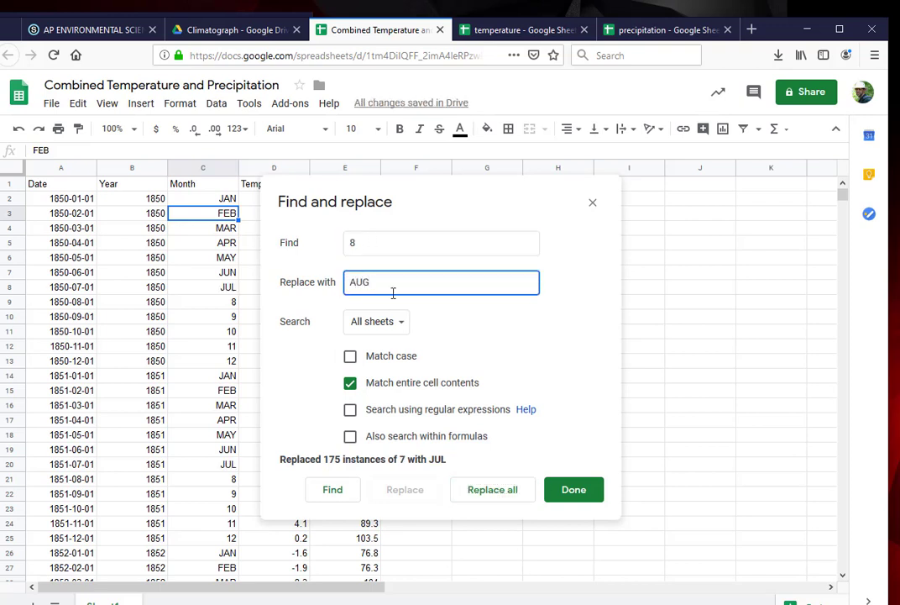
{"action": "left_click", "coordinate": [492, 489]}
{"action": "double_click", "coordinate": [352, 243]}
{"action": "key", "text": "BackSpace"}
{"action": "type", "text": "9"}
{"action": "key", "text": "Tab"}
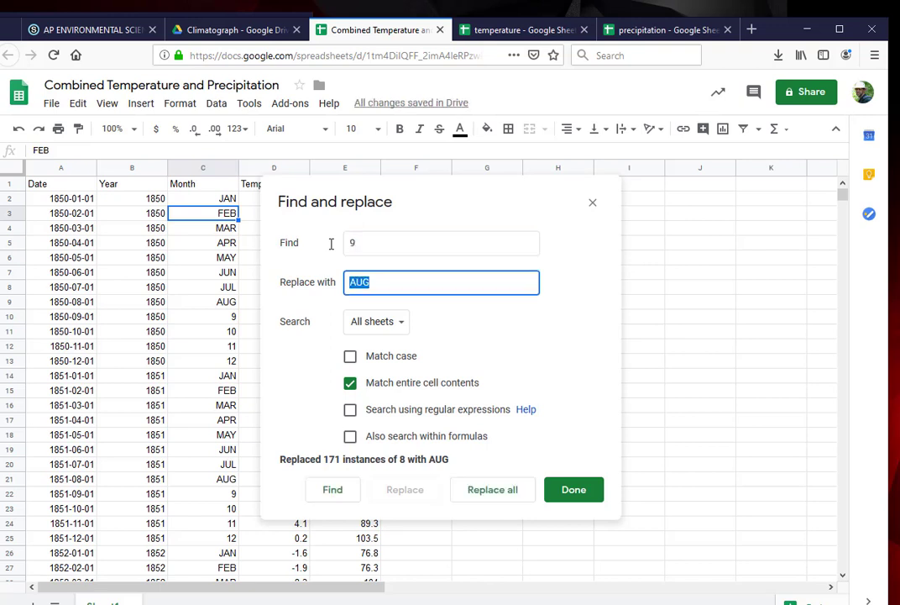
{"action": "type", "text": "SEP"}
{"action": "left_click", "coordinate": [487, 491]}
Replace whole-cell month numbers 10, 11 and 12 with OCT, NOV and DEC
{"action": "double_click", "coordinate": [341, 243]}
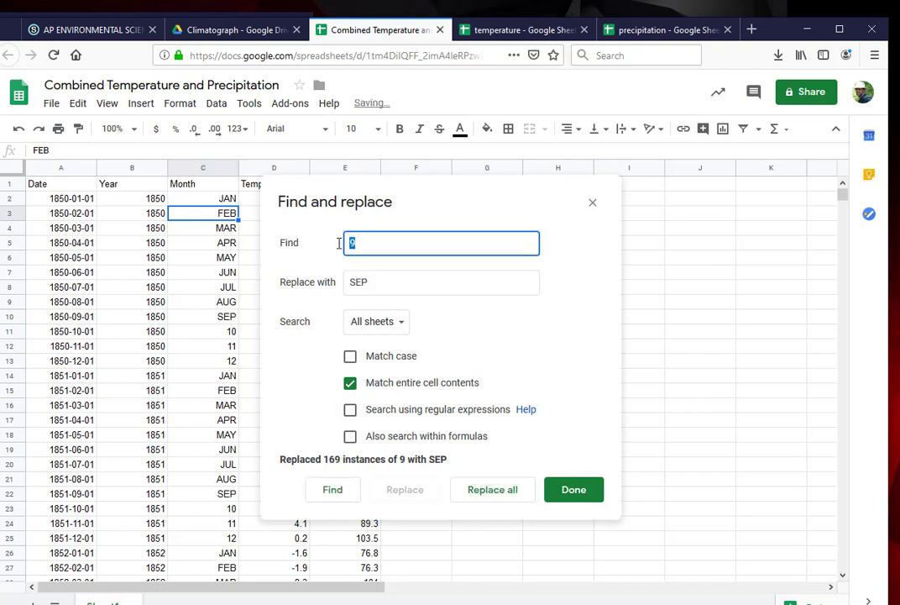
{"action": "type", "text": "10"}
{"action": "key", "text": "Tab"}
{"action": "type", "text": "0"}
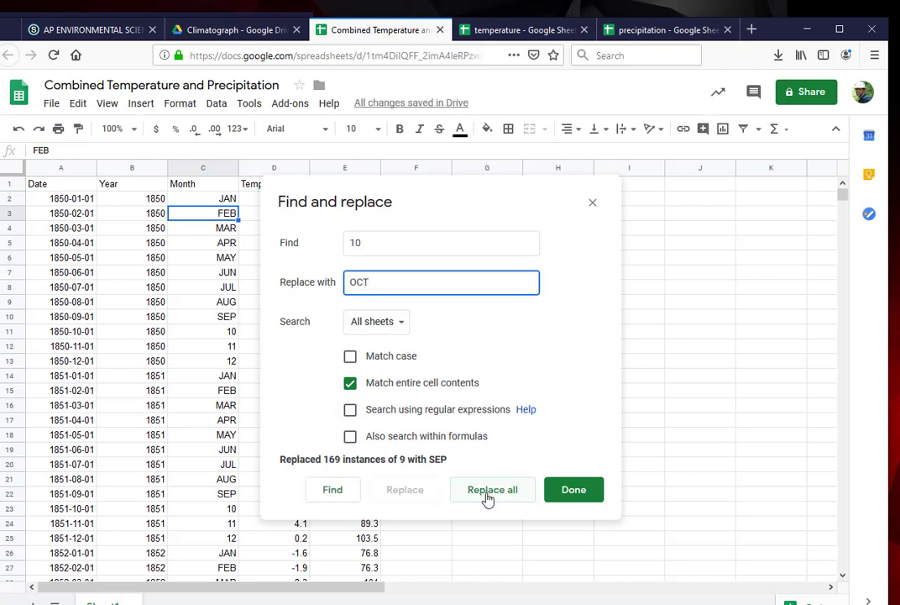
{"action": "left_click", "coordinate": [492, 489]}
{"action": "double_click", "coordinate": [361, 243]}
{"action": "type", "text": "11"}
{"action": "key", "text": "Tab"}
{"action": "type", "text": "N"}
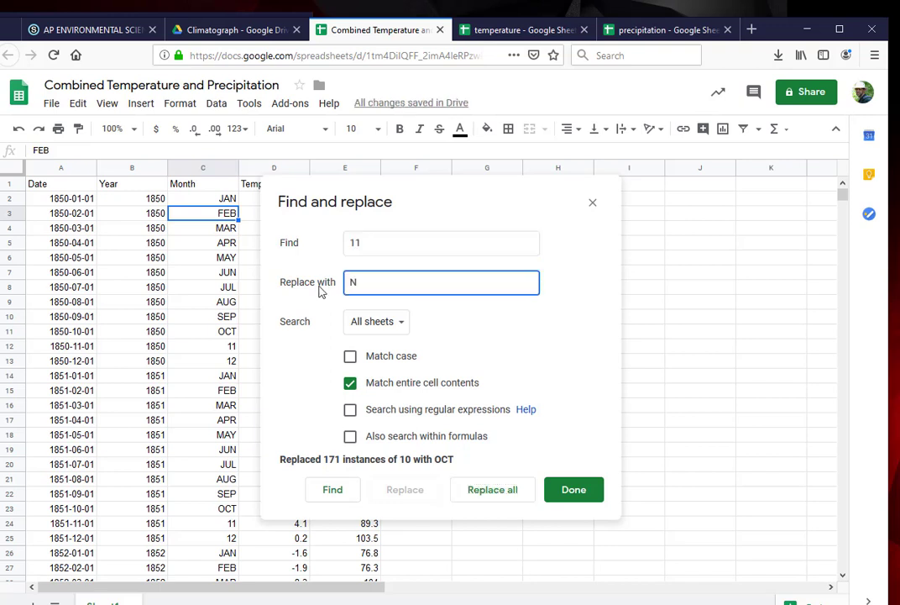
{"action": "type", "text": "OV"}
{"action": "left_click", "coordinate": [492, 489]}
{"action": "double_click", "coordinate": [354, 243]}
{"action": "type", "text": "12"}
{"action": "key", "text": "Tab"}
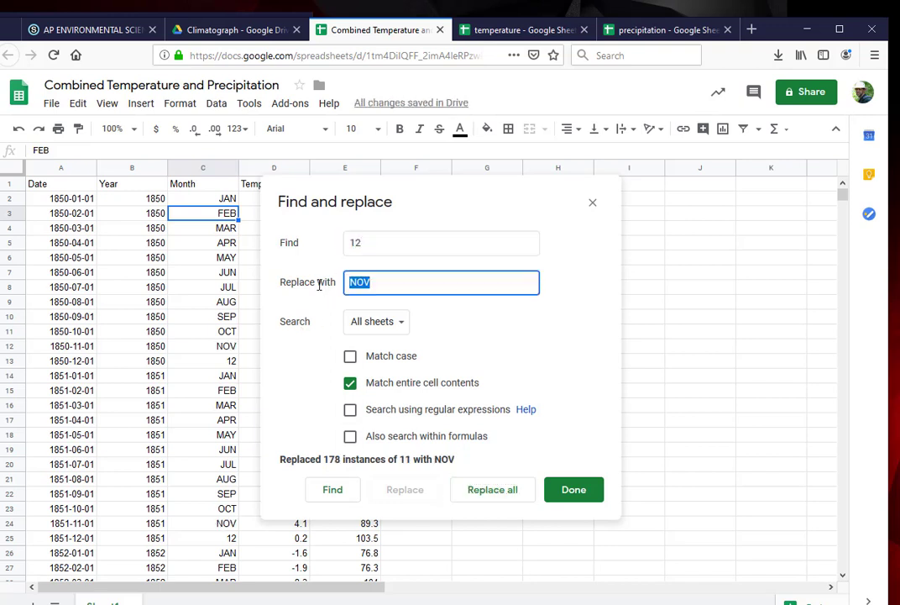
{"action": "type", "text": "DEC"}
{"action": "left_click", "coordinate": [498, 489]}
Insert a combo chart from the 1850 Month, Temp and Precip data in C1:E13
{"action": "left_click", "coordinate": [573, 497]}
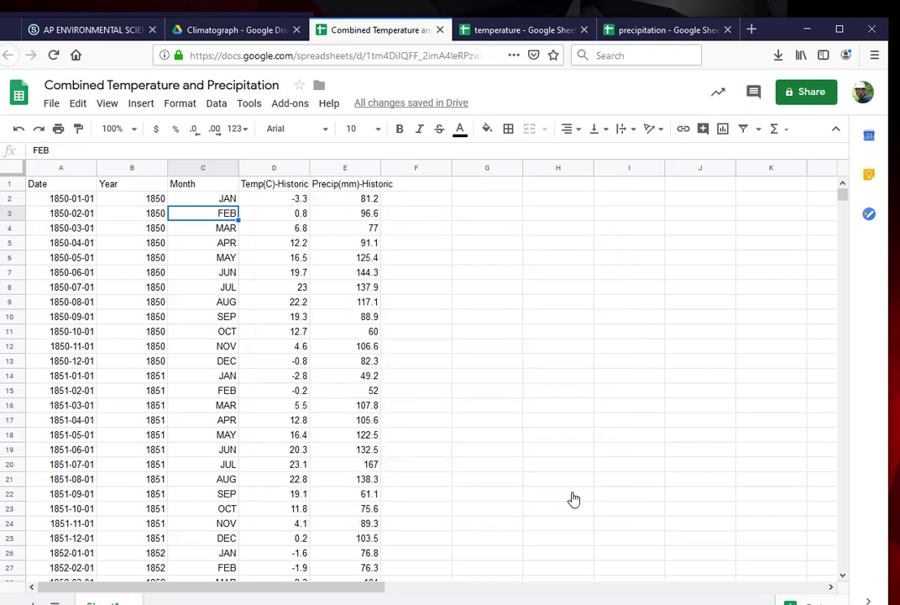
{"action": "left_click", "coordinate": [557, 389]}
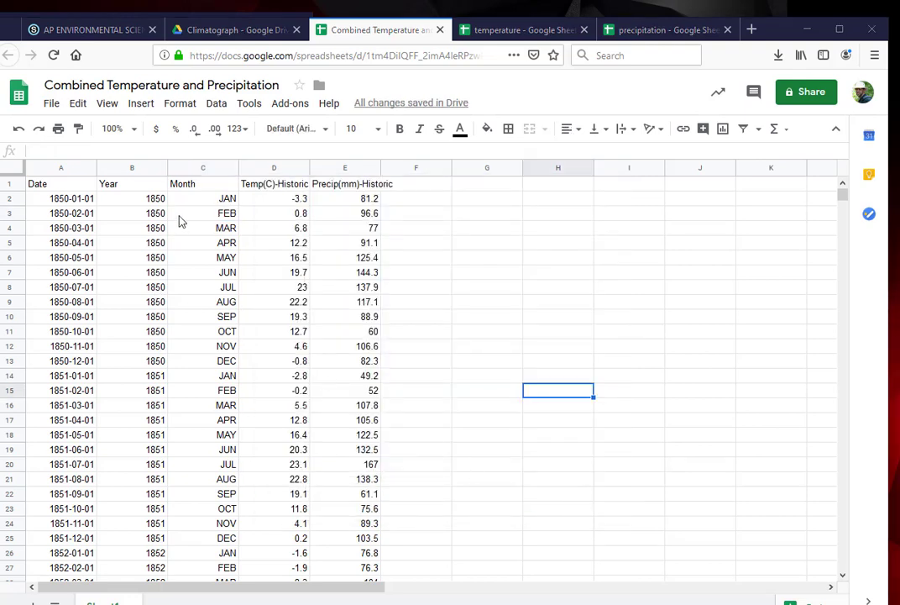
{"action": "left_click_drag", "start_coordinate": [188, 187], "coordinate": [365, 370]}
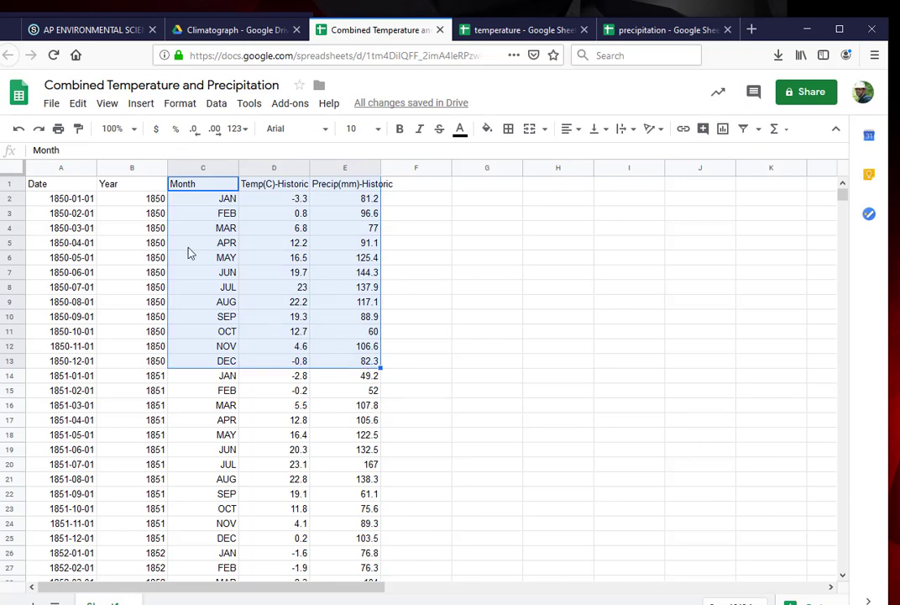
{"action": "left_click", "coordinate": [140, 102]}
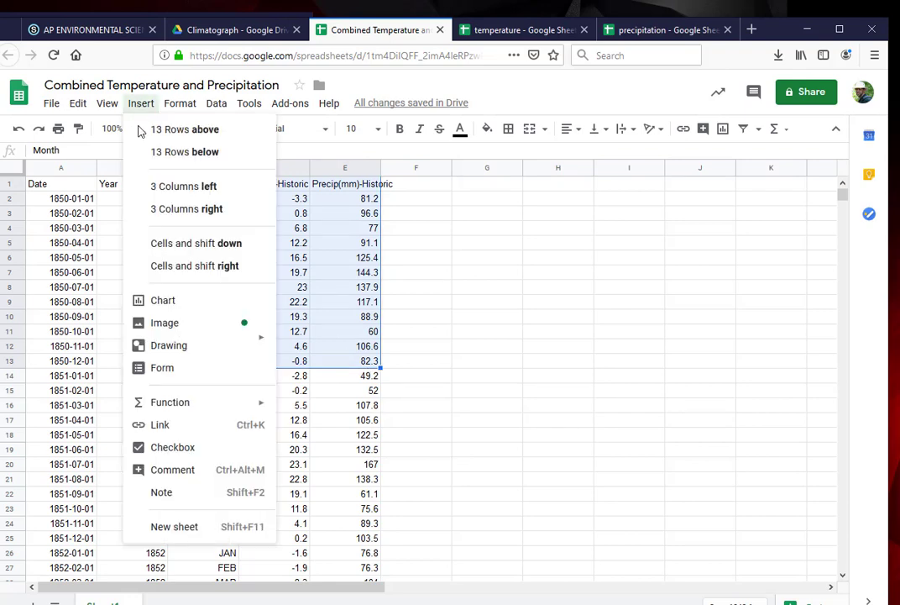
{"action": "left_click", "coordinate": [172, 302]}
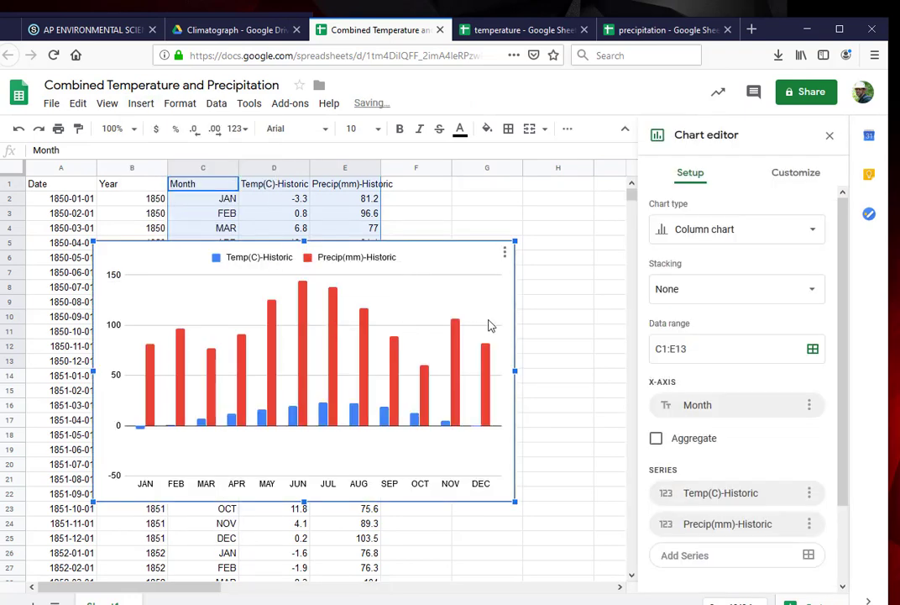
{"action": "left_click", "coordinate": [778, 241]}
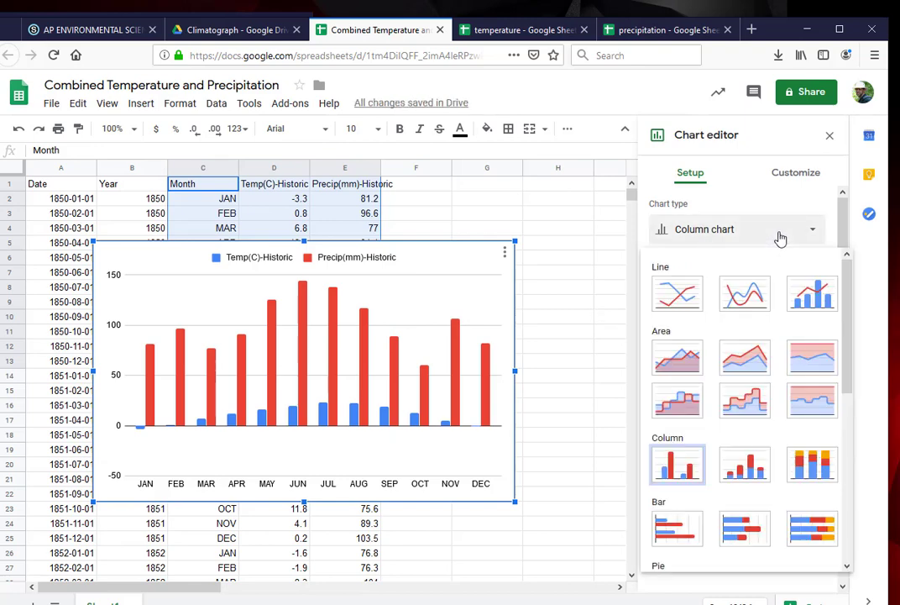
{"action": "left_click", "coordinate": [820, 304]}
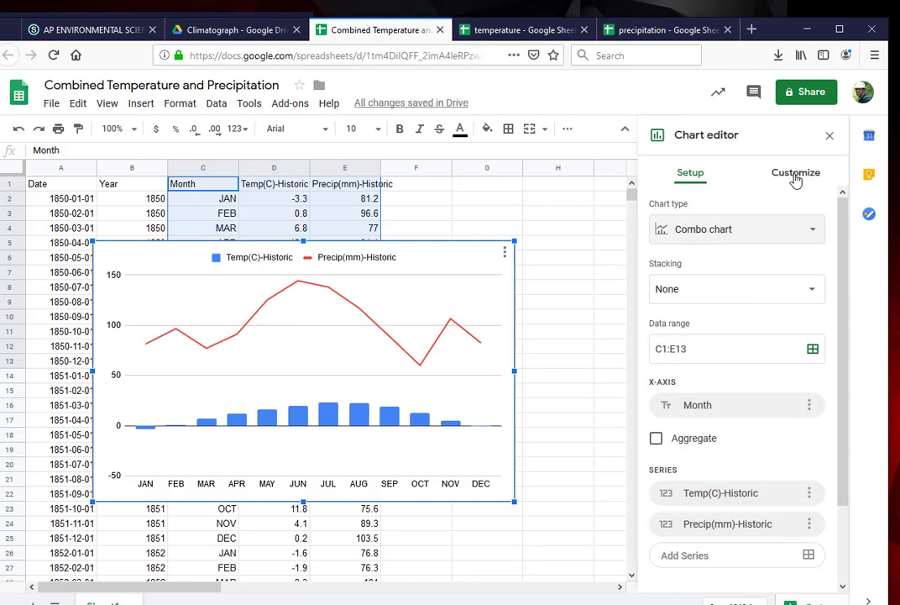
Assign the Precip(mm)-Historic series to the chart's right axis
{"action": "left_click", "coordinate": [795, 178]}
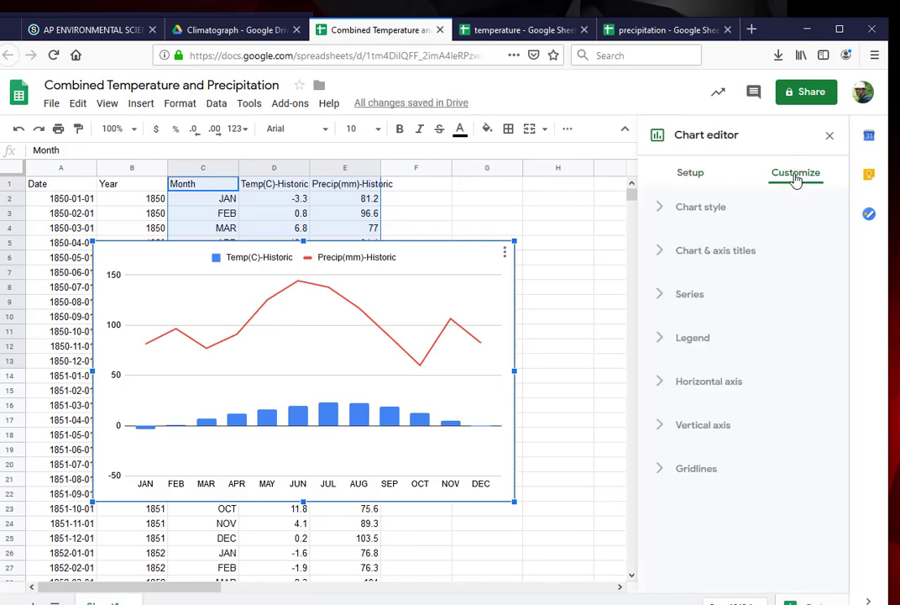
{"action": "left_click", "coordinate": [660, 298]}
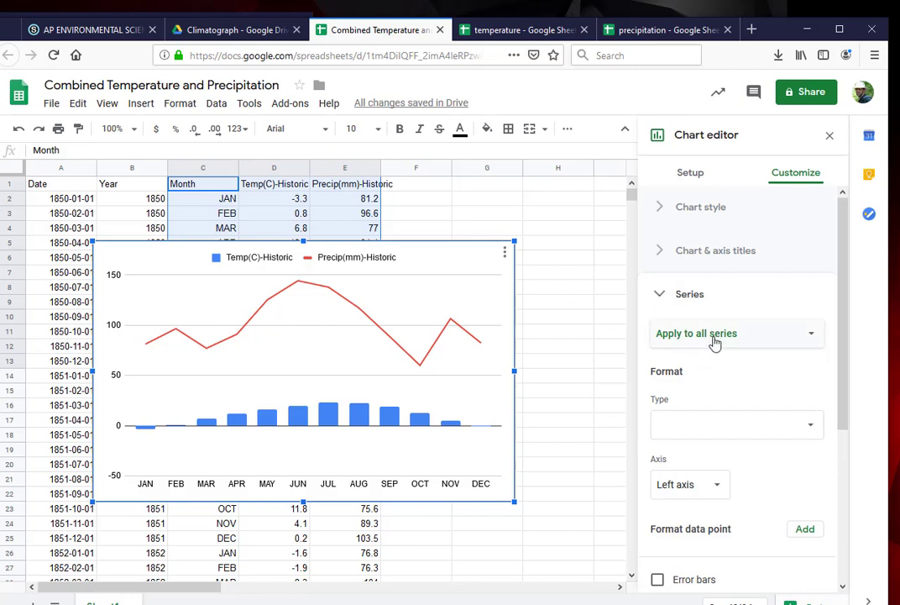
{"action": "left_click", "coordinate": [657, 340]}
{"action": "left_click", "coordinate": [715, 359]}
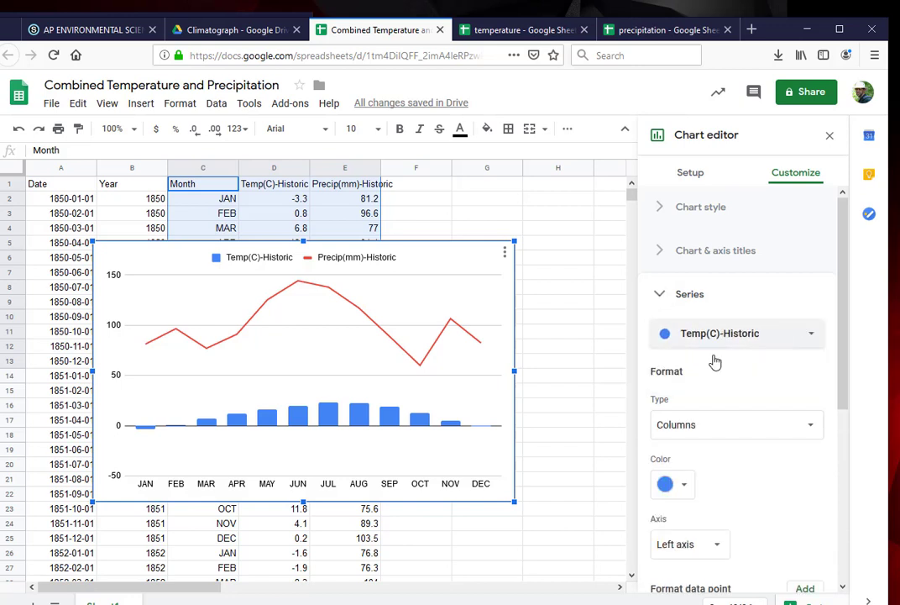
{"action": "left_click", "coordinate": [757, 336]}
{"action": "left_click", "coordinate": [757, 366]}
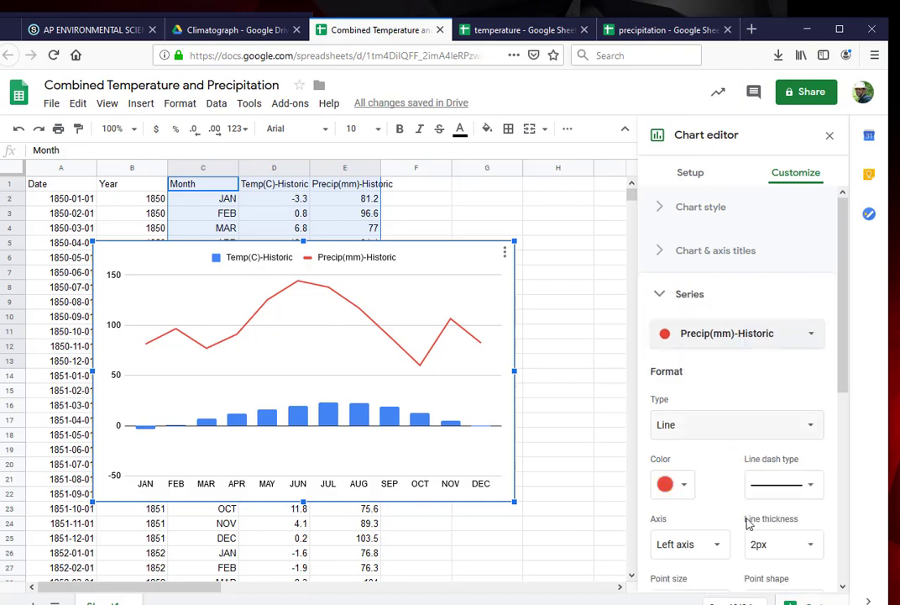
{"action": "left_click", "coordinate": [718, 550]}
{"action": "left_click", "coordinate": [699, 565]}
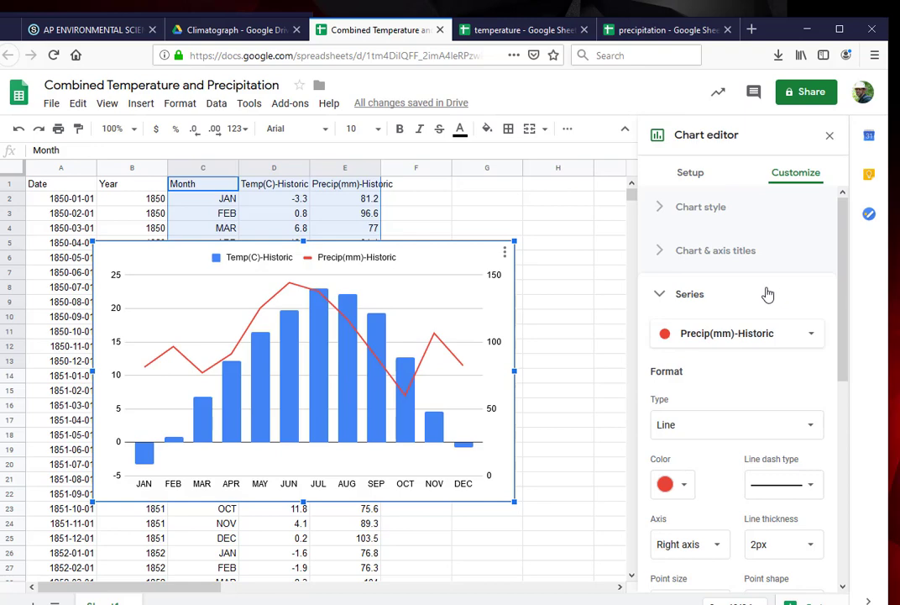
Title the chart 'Temperature and Precipitation 1850' and the right vertical axis 'Precipitation (mm)'
{"action": "left_click", "coordinate": [742, 260]}
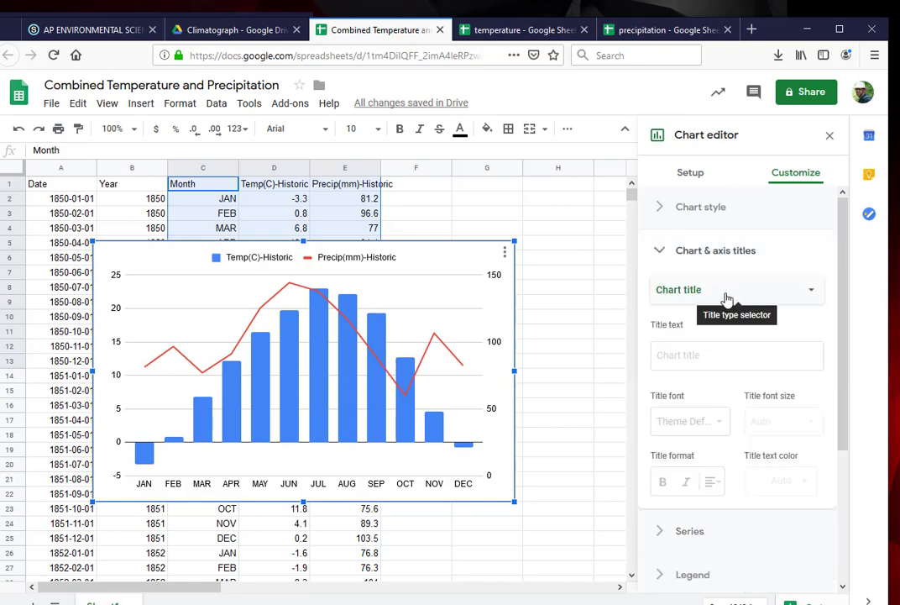
{"action": "left_click", "coordinate": [719, 353]}
{"action": "type", "text": "Temperature and Precipita"}
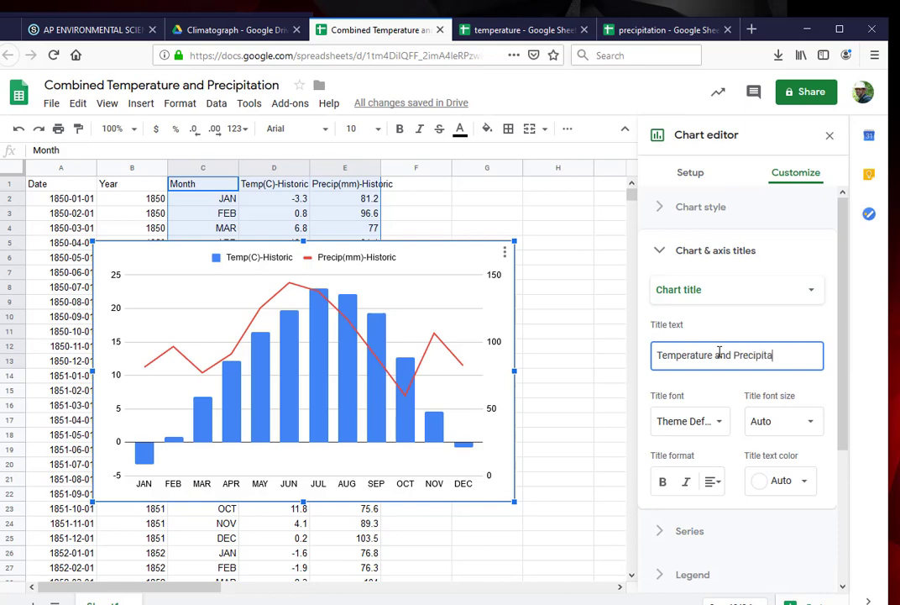
{"action": "type", "text": " 1850"}
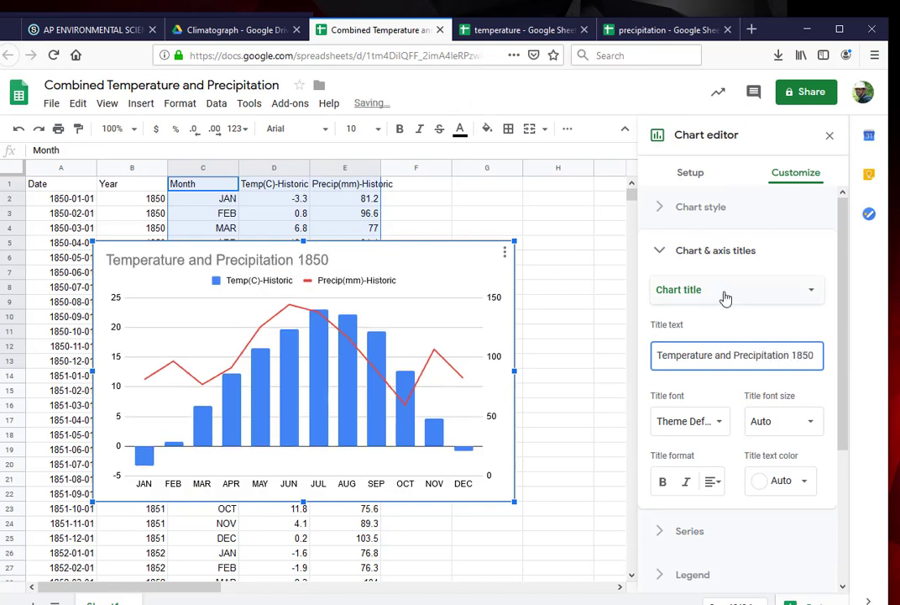
{"action": "left_click", "coordinate": [665, 297]}
{"action": "left_click", "coordinate": [722, 377]}
{"action": "left_click", "coordinate": [695, 353]}
{"action": "type", "text": "p"}
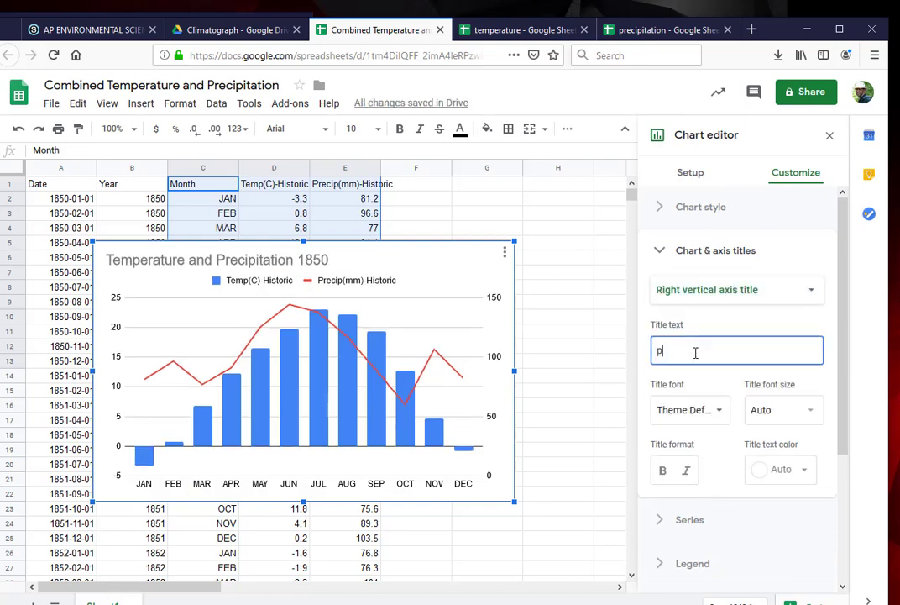
{"action": "key", "text": "BackSpace"}
{"action": "type", "text": "Precipita"}
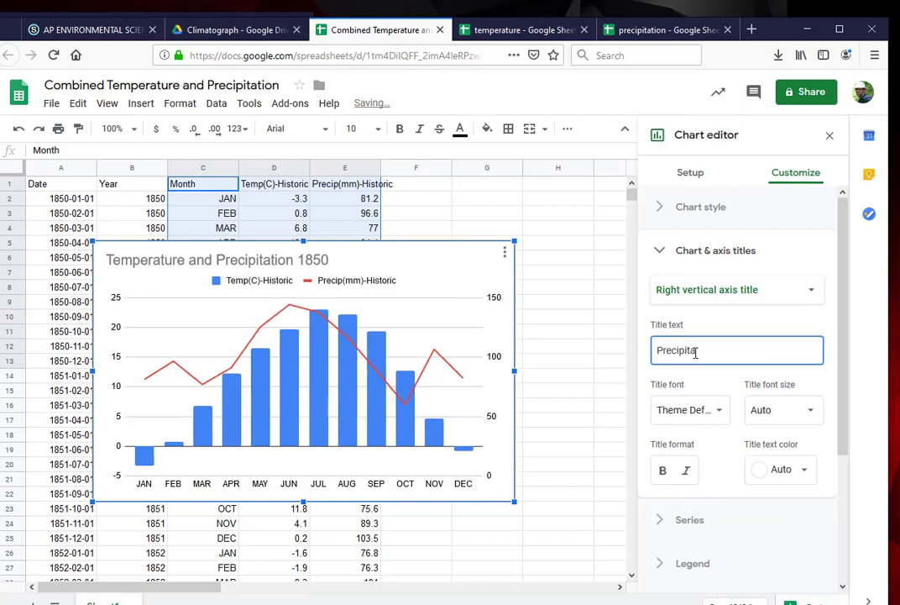
{"action": "type", "text": "tion (mm"}
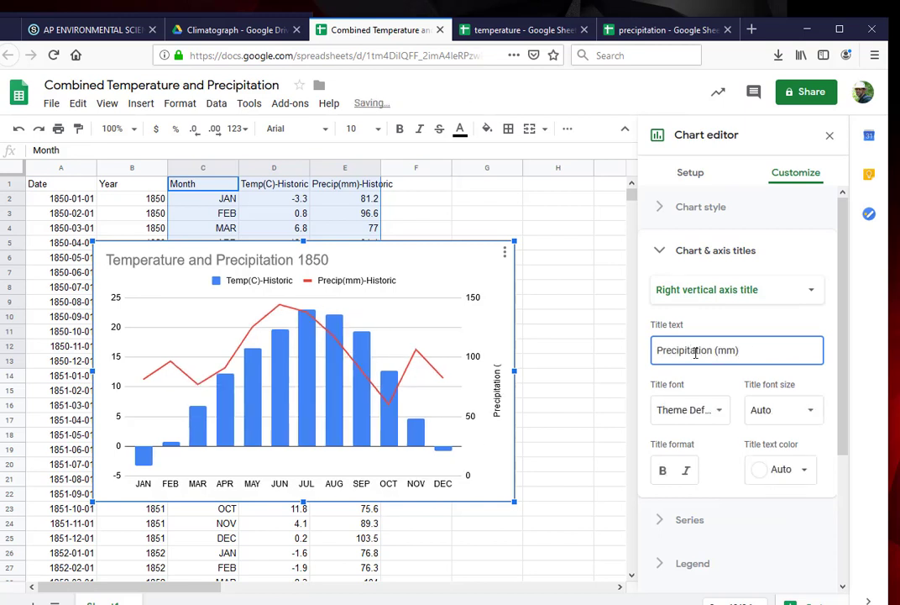
Title the left vertical axis 'Temperature (°C)' and the horizontal axis 'Month'
{"action": "left_click", "coordinate": [667, 290]}
{"action": "left_click", "coordinate": [661, 264]}
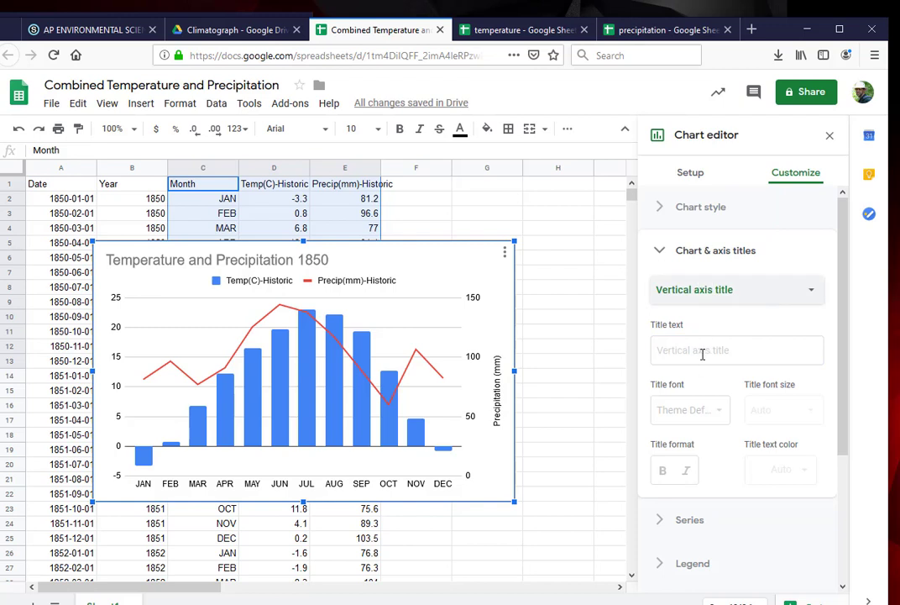
{"action": "left_click", "coordinate": [702, 353]}
{"action": "type", "text": "Temperature ("}
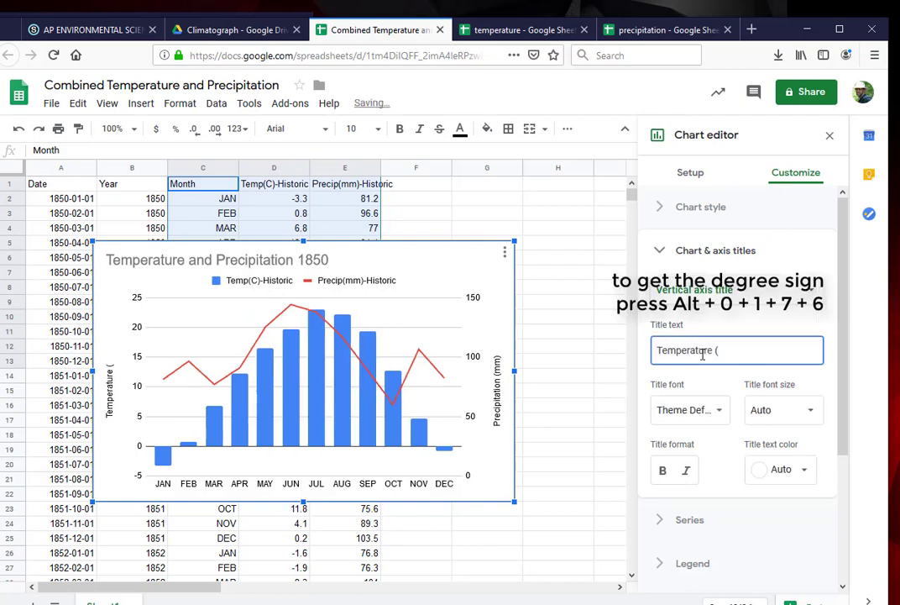
{"action": "type", "text": "°"}
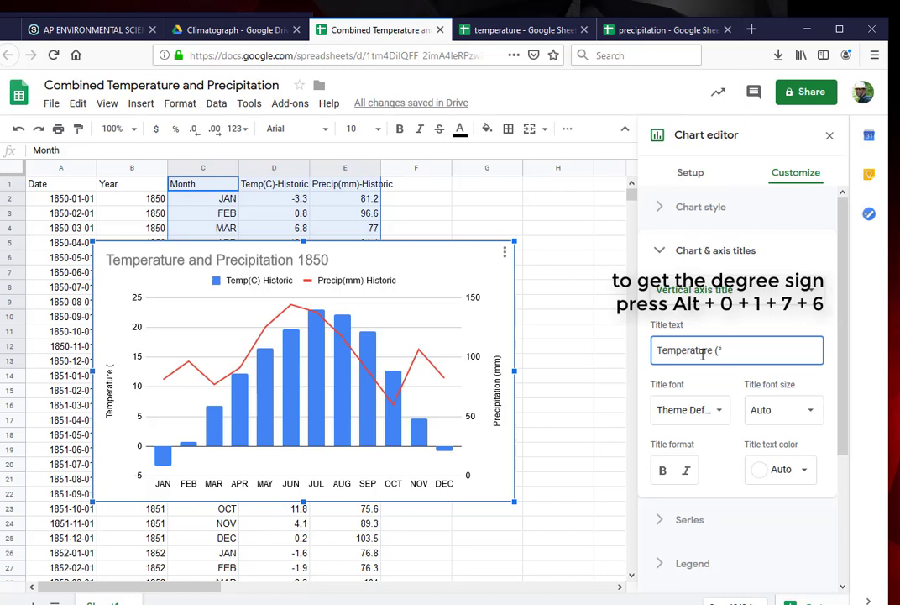
{"action": "type", "text": "C)"}
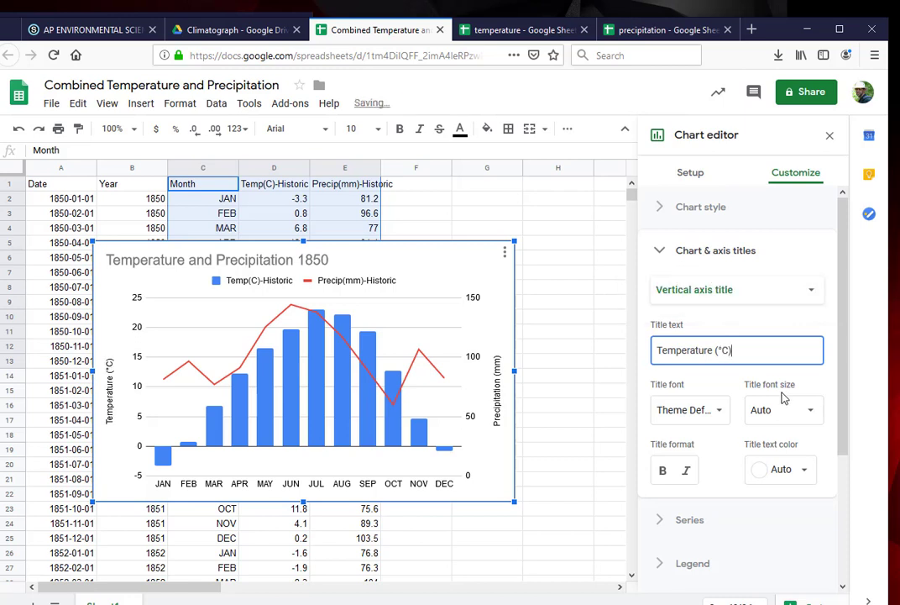
{"action": "left_click", "coordinate": [743, 296]}
{"action": "left_click", "coordinate": [741, 266]}
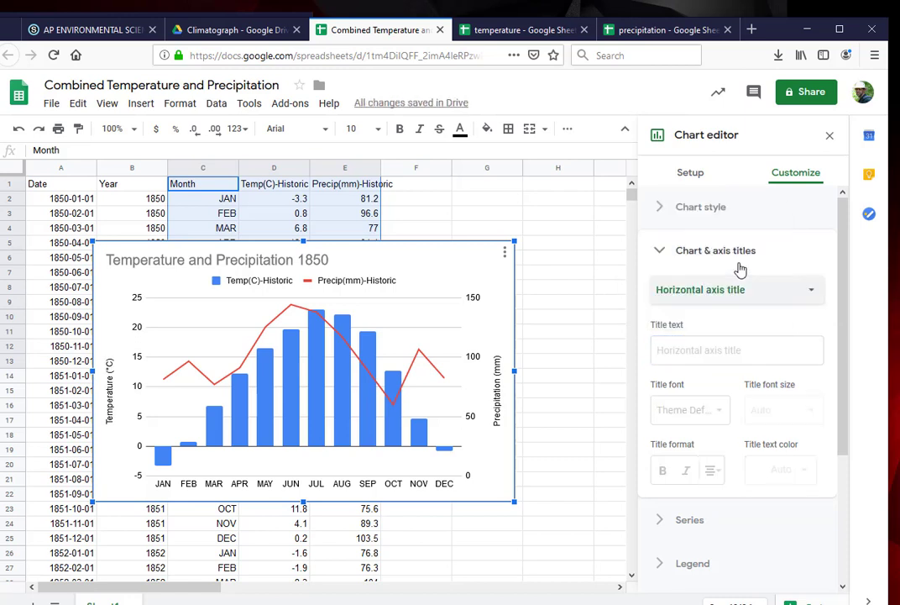
{"action": "left_click", "coordinate": [729, 349]}
{"action": "type", "text": "Month"}
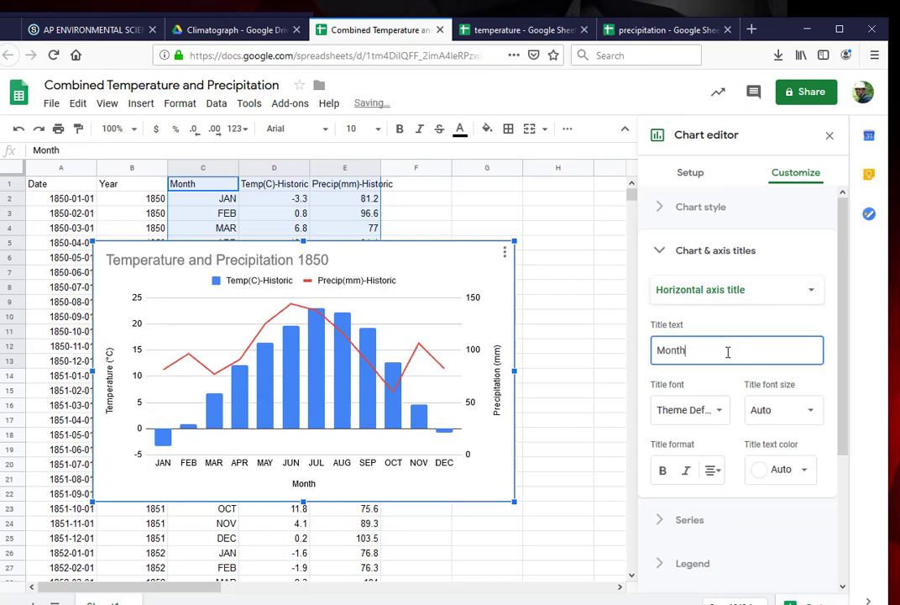
Move the chart to the right of the data
{"action": "left_click", "coordinate": [603, 452]}
{"action": "left_click", "coordinate": [425, 492]}
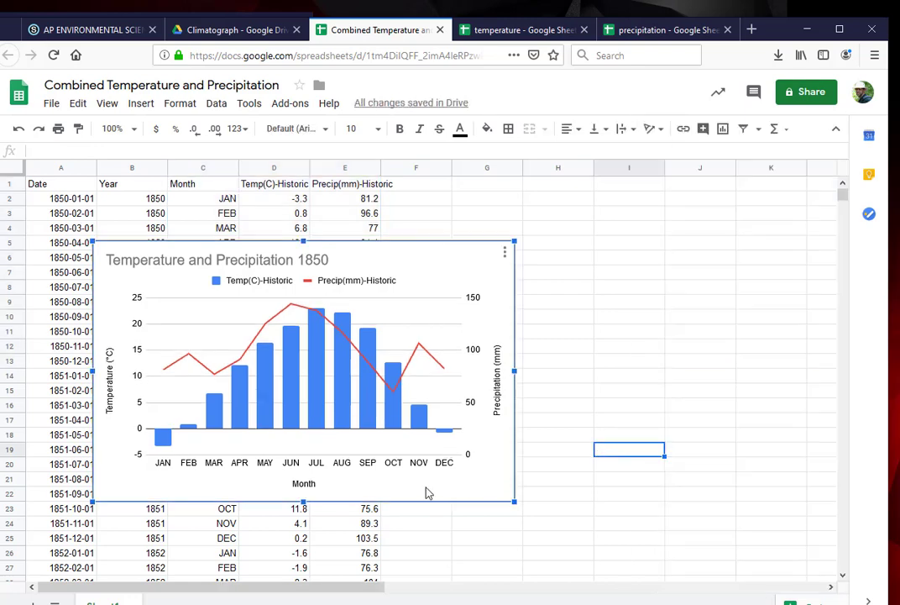
{"action": "left_click_drag", "start_coordinate": [426, 493], "coordinate": [741, 443]}
{"action": "left_click", "coordinate": [742, 499]}
{"action": "left_click", "coordinate": [699, 444]}
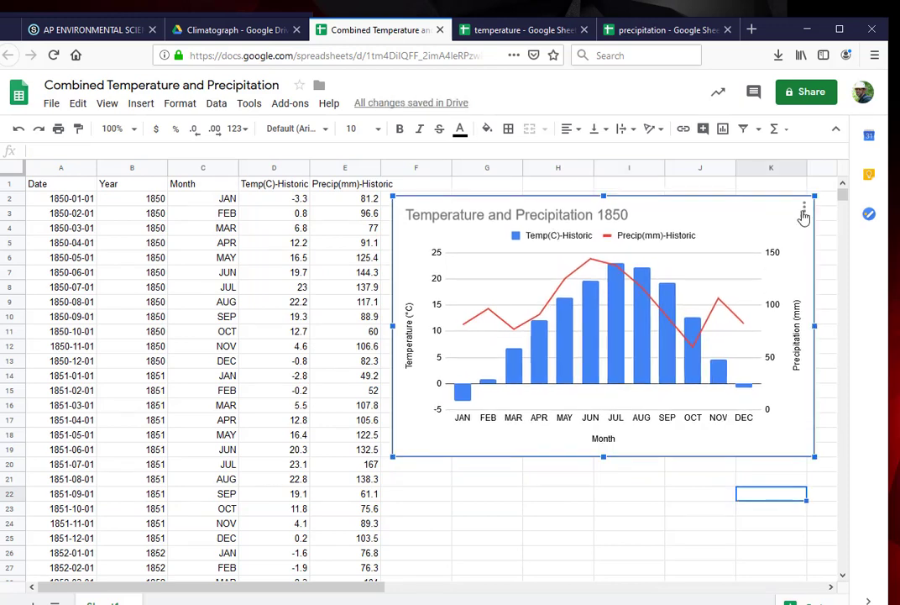
{"action": "left_click", "coordinate": [804, 206]}
Delete the first chart and paste the A1:E1 header into a new row 26 above the 1852 data
{"action": "left_click", "coordinate": [747, 341]}
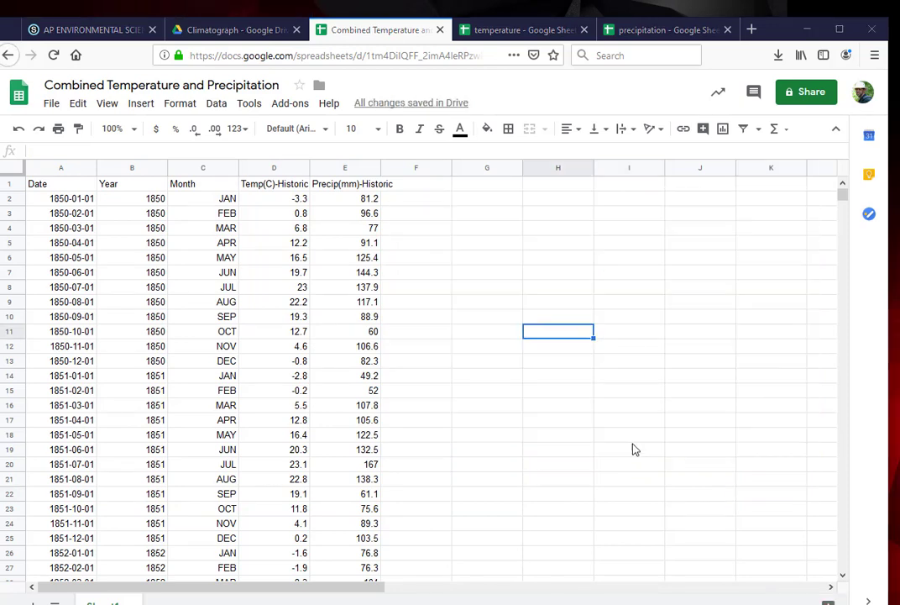
{"action": "left_click_drag", "start_coordinate": [66, 191], "coordinate": [336, 189]}
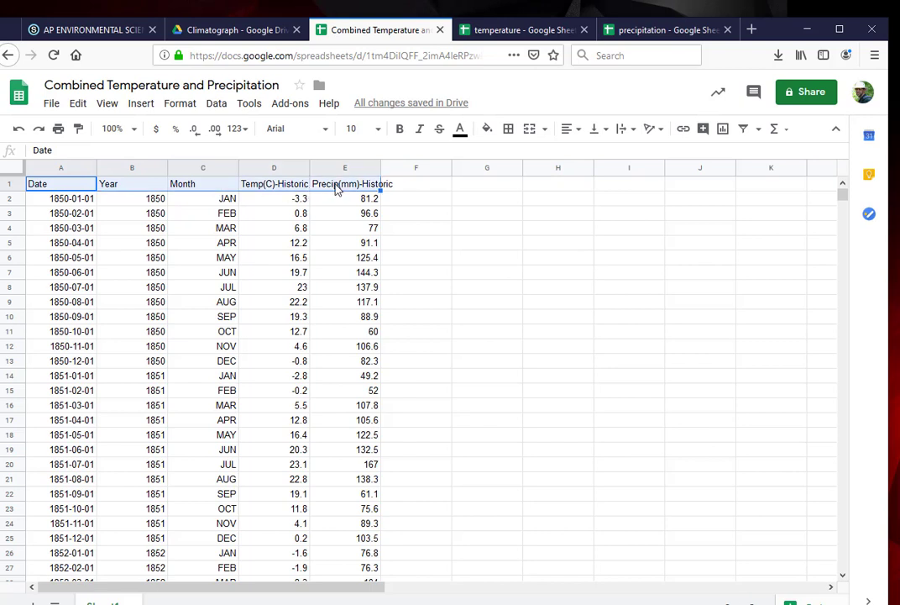
{"action": "left_click", "coordinate": [10, 552]}
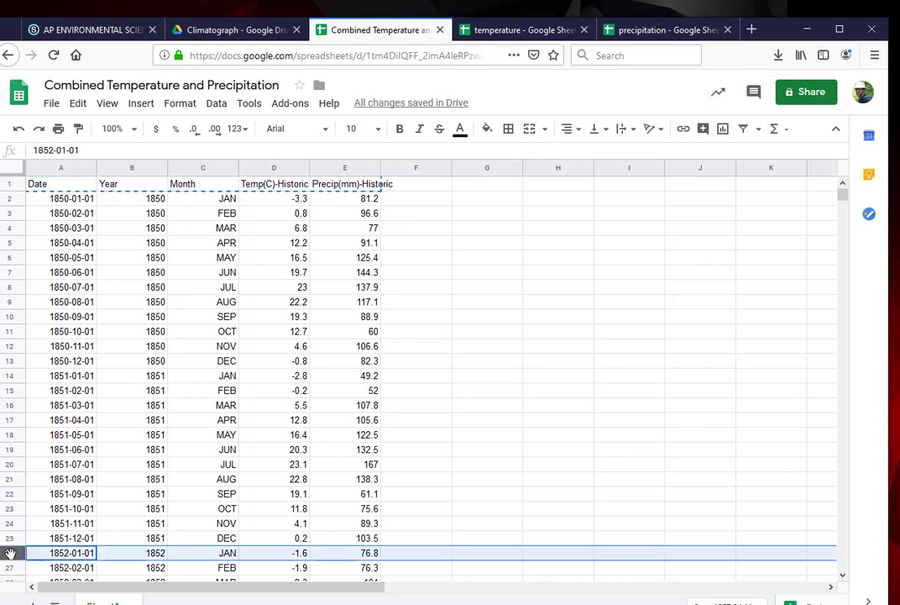
{"action": "left_click", "coordinate": [141, 103]}
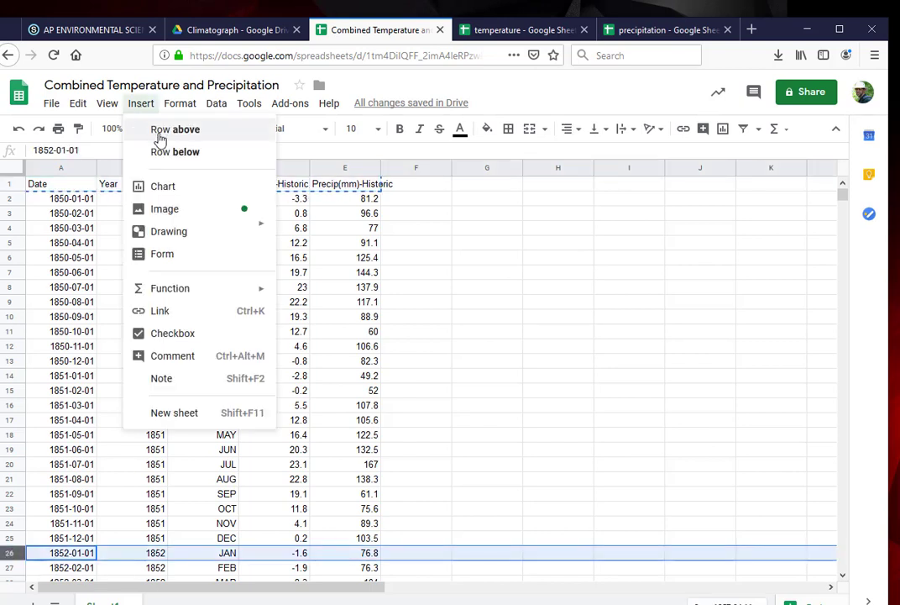
{"action": "left_click", "coordinate": [159, 132]}
{"action": "left_click", "coordinate": [71, 556]}
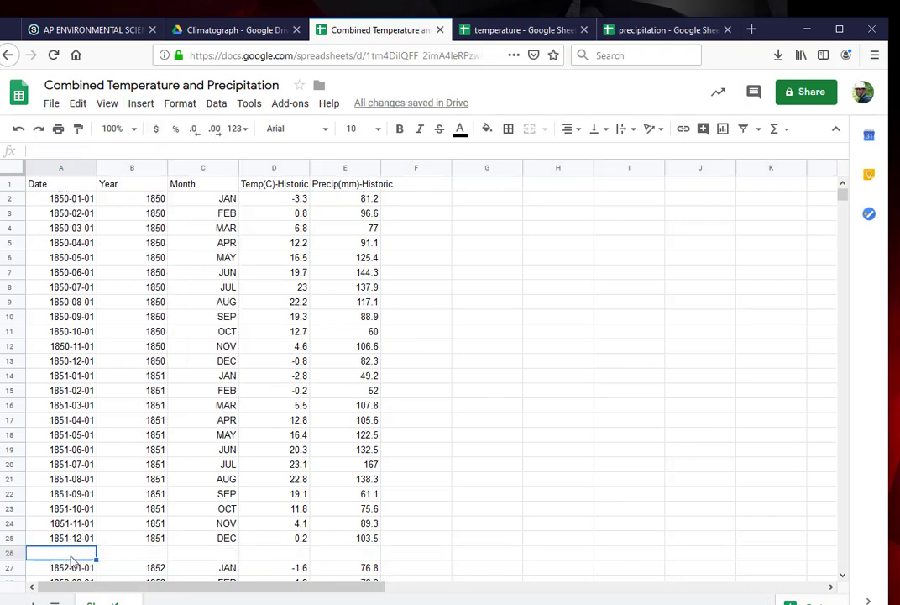
{"action": "key", "text": "ctrl+v"}
Create a combo chart from the 1852 data in C26:E38
{"action": "scroll", "coordinate": [414, 507], "scroll_direction": "down", "scroll_amount": 5}
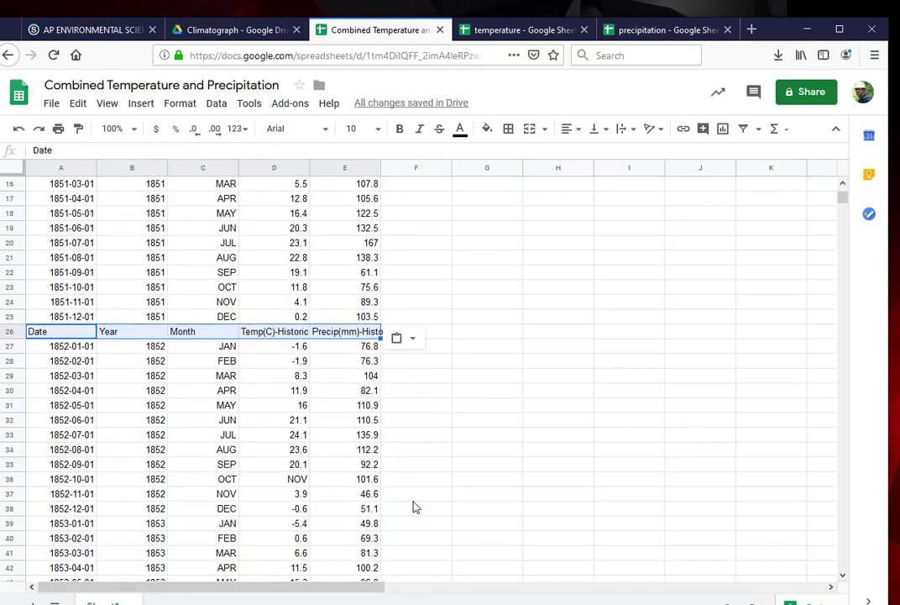
{"action": "left_click_drag", "start_coordinate": [199, 338], "coordinate": [357, 508]}
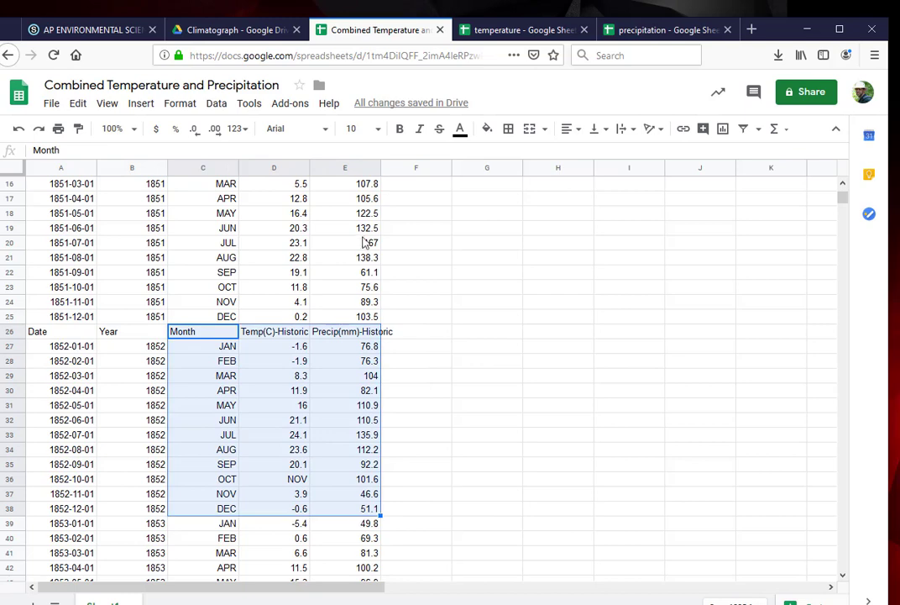
{"action": "left_click", "coordinate": [141, 103]}
{"action": "left_click", "coordinate": [161, 301]}
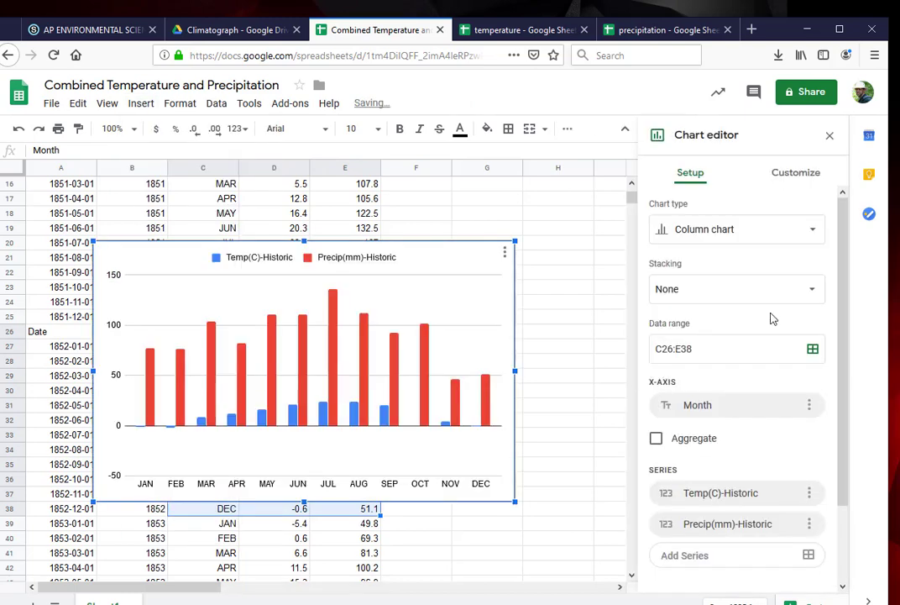
{"action": "left_click", "coordinate": [737, 228]}
{"action": "left_click", "coordinate": [819, 299]}
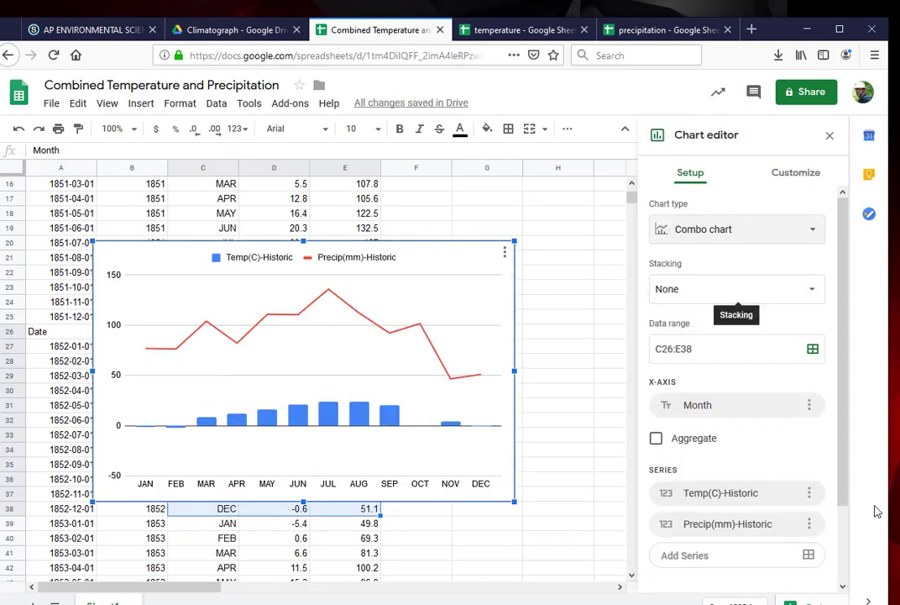